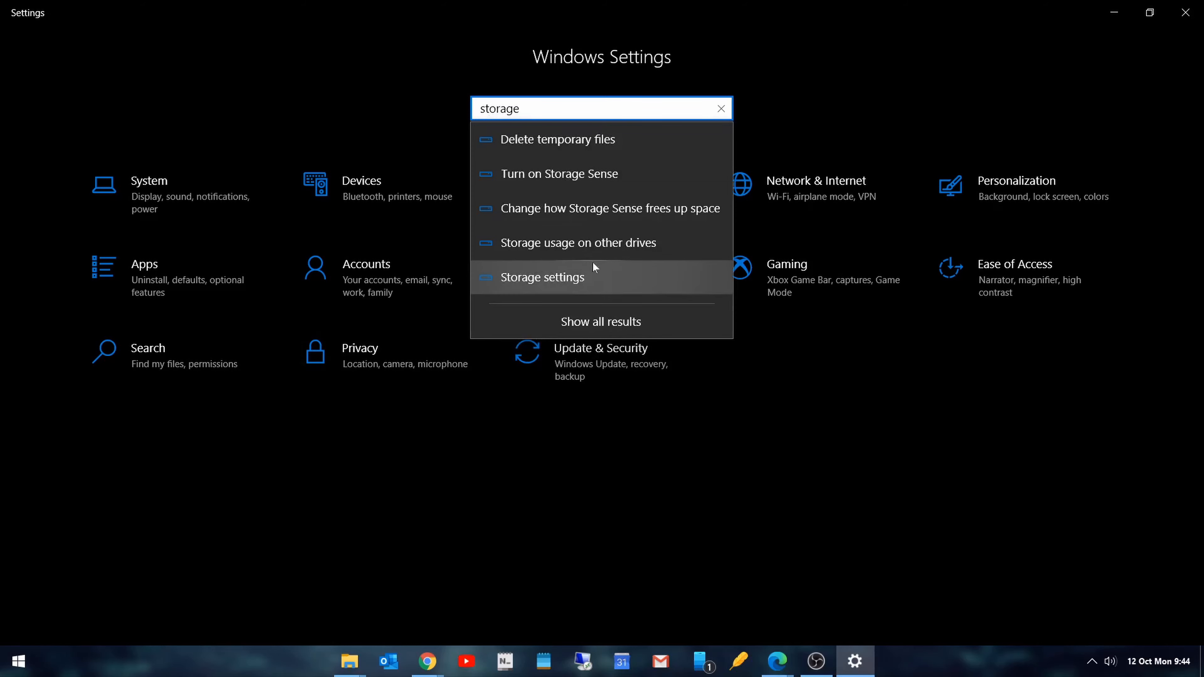
Open the Storage settings and expand the C: drive's usage breakdown to show all categories
{"action": "left_click", "coordinate": [602, 265]}
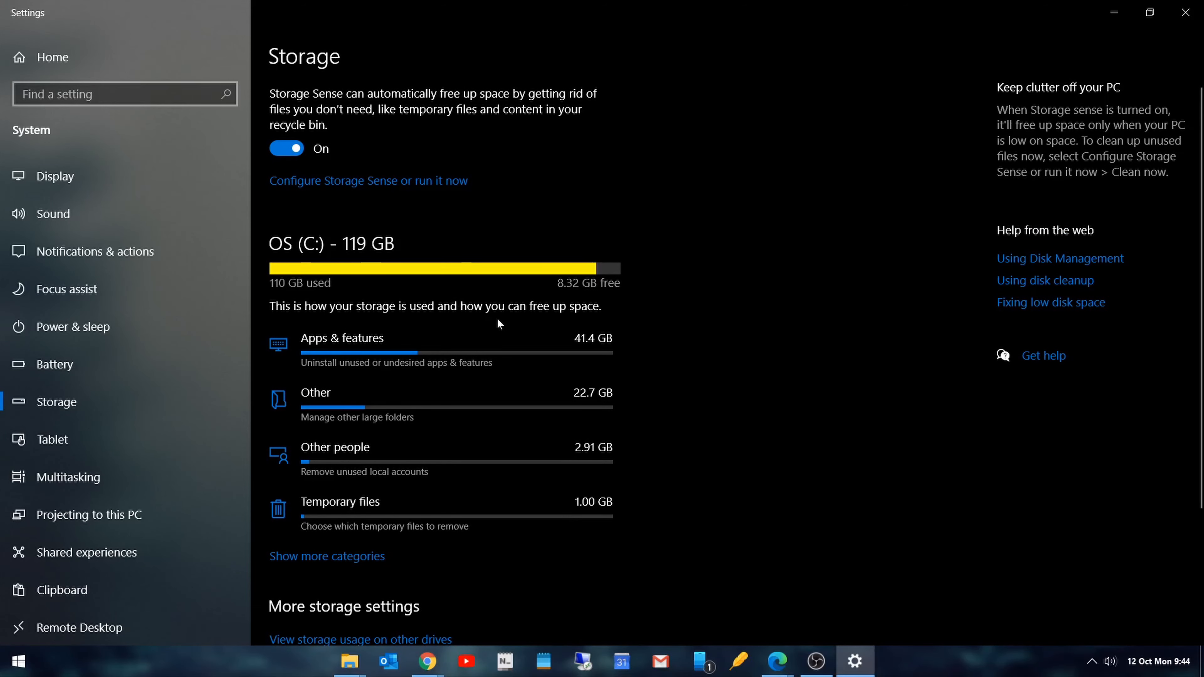
{"action": "scroll", "coordinate": [682, 308], "scroll_direction": "down", "scroll_amount": 3}
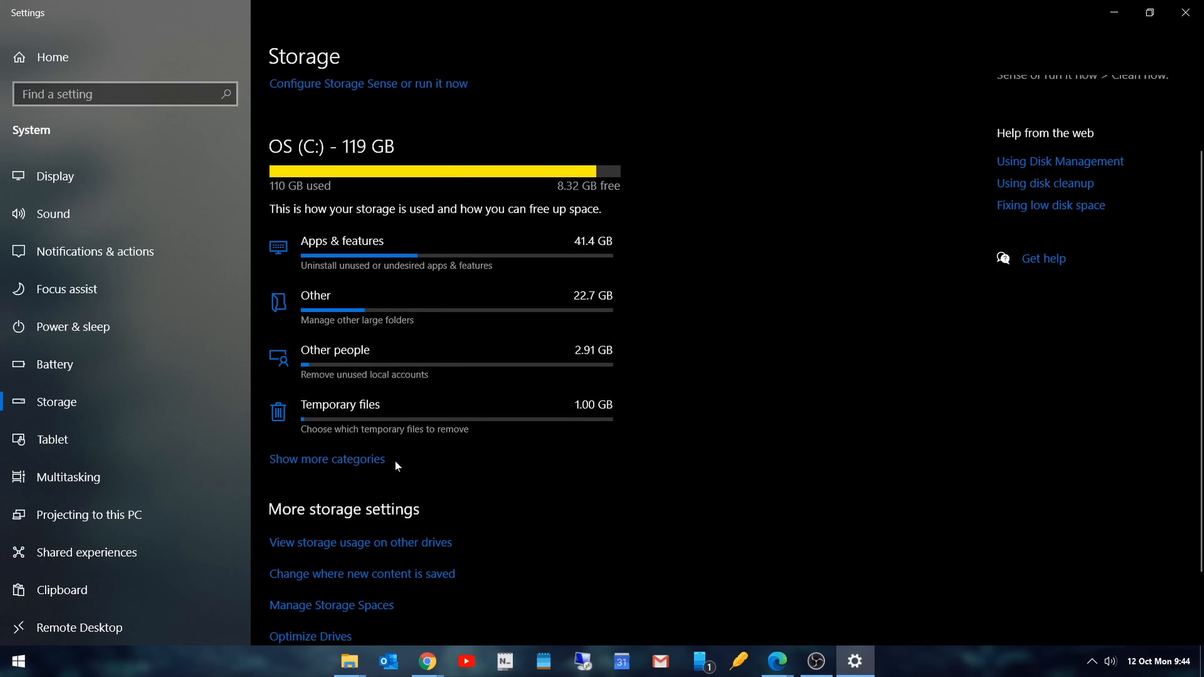
{"action": "left_click", "coordinate": [273, 463]}
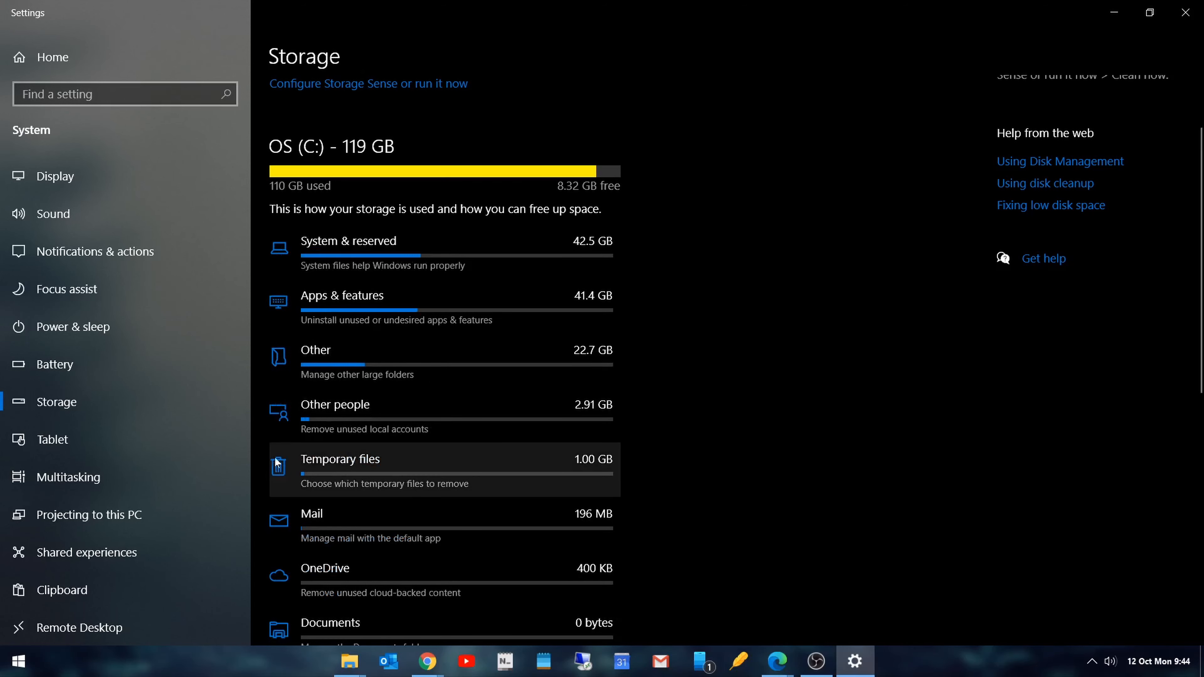
Look through all storage categories of the C: drive, check the System & reserved details, and return to the Storage page
{"action": "scroll", "coordinate": [672, 309], "scroll_direction": "down", "scroll_amount": 1}
{"action": "scroll", "coordinate": [672, 309], "scroll_direction": "down", "scroll_amount": 3}
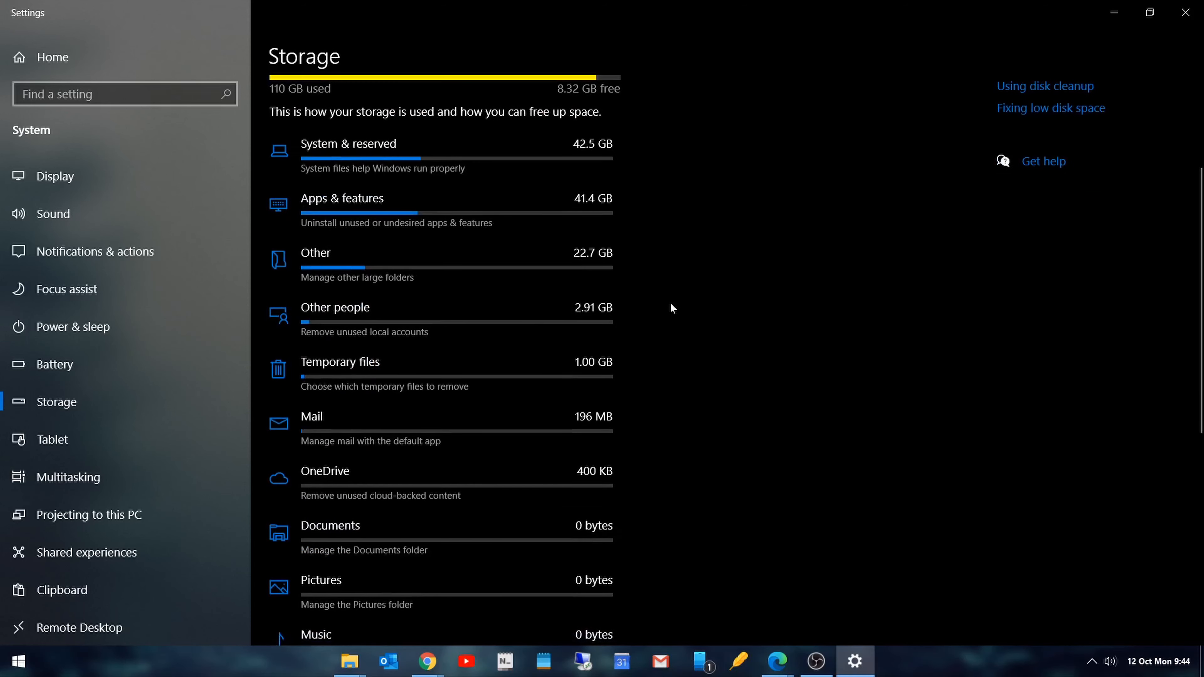
{"action": "scroll", "coordinate": [673, 308], "scroll_direction": "down", "scroll_amount": 2}
{"action": "scroll", "coordinate": [671, 304], "scroll_direction": "down", "scroll_amount": 2}
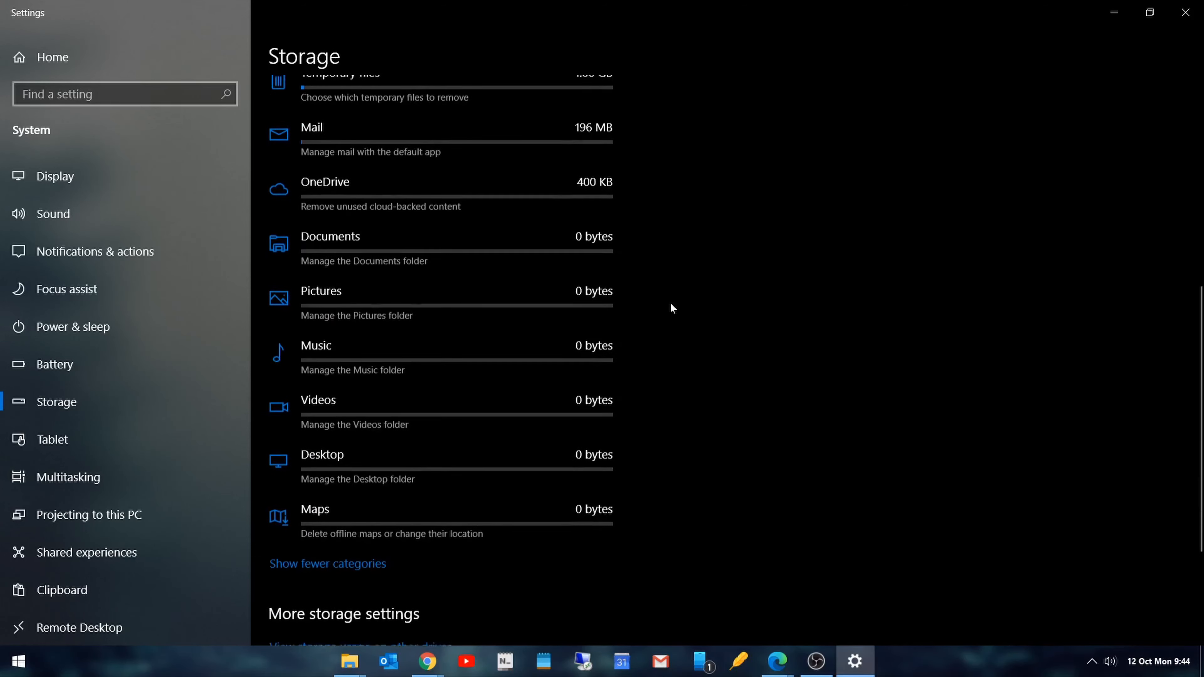
{"action": "scroll", "coordinate": [671, 307], "scroll_direction": "down", "scroll_amount": 1}
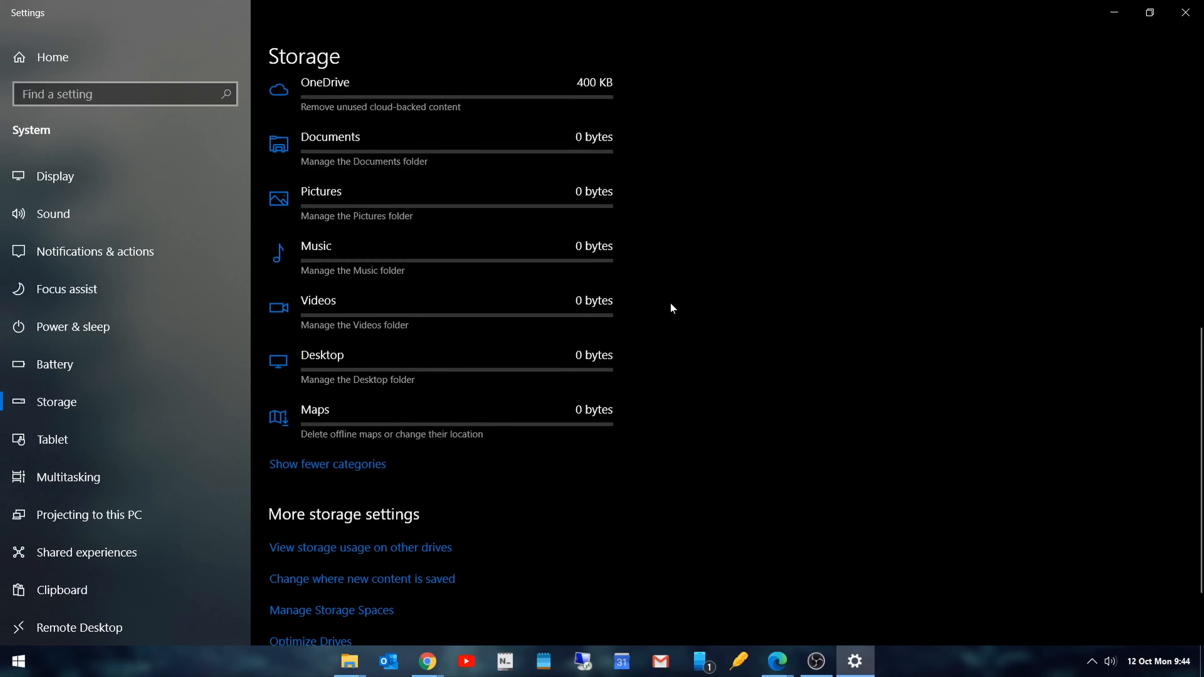
{"action": "scroll", "coordinate": [671, 308], "scroll_direction": "up", "scroll_amount": 5}
{"action": "scroll", "coordinate": [671, 306], "scroll_direction": "up", "scroll_amount": 5}
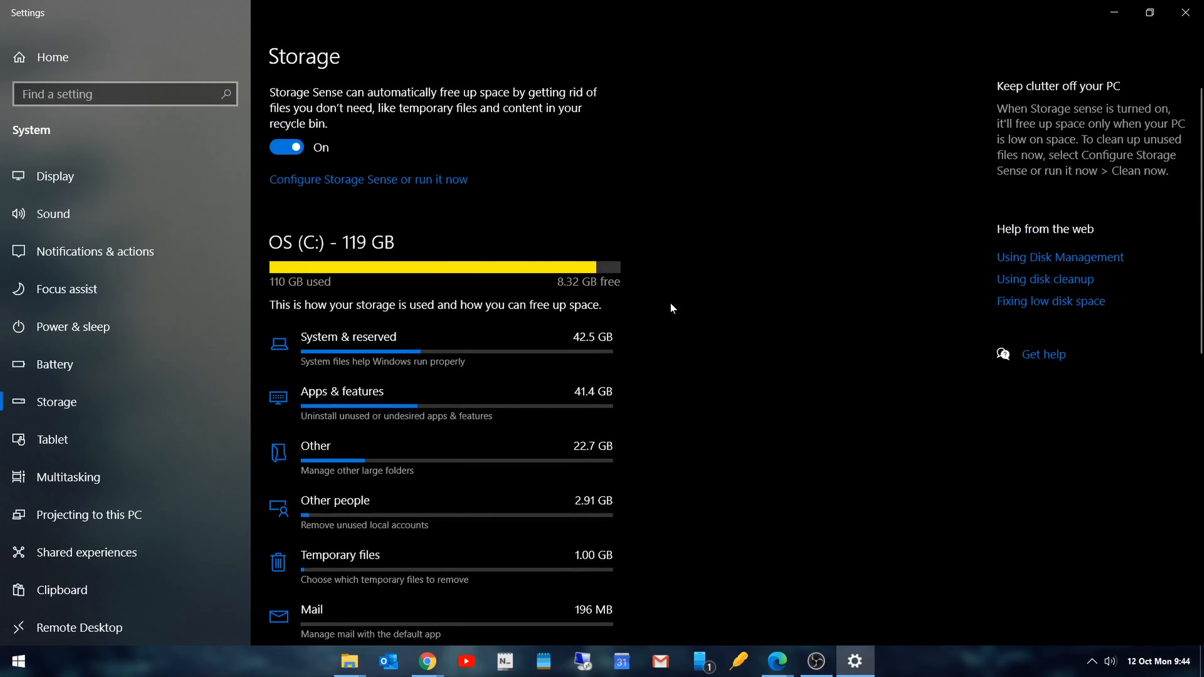
{"action": "left_click", "coordinate": [488, 338]}
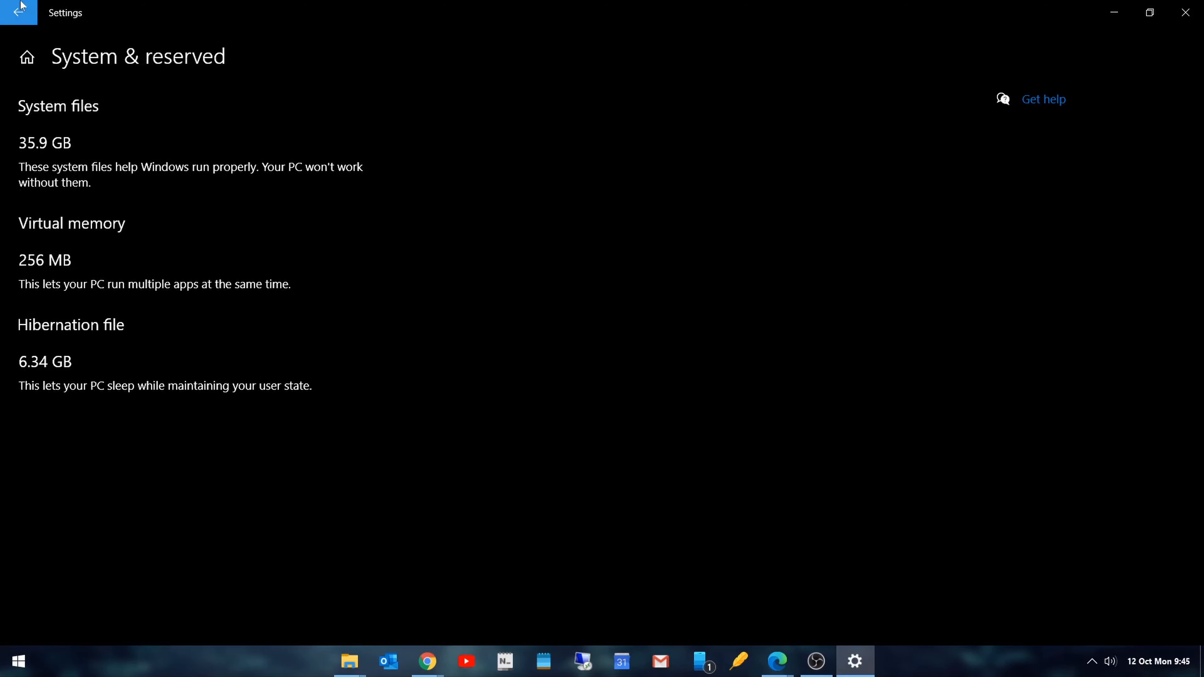
{"action": "left_click", "coordinate": [18, 13]}
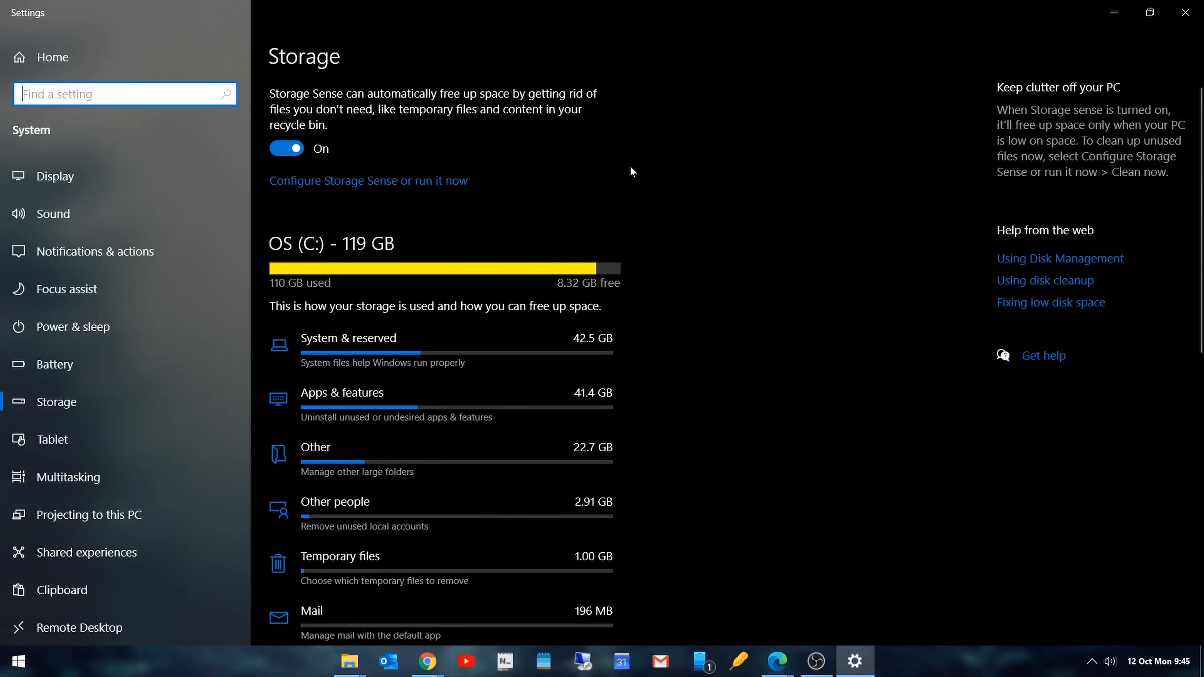
Open the Apps & features category, sort the installed apps by size, and look over the largest ones
{"action": "scroll", "coordinate": [630, 172], "scroll_direction": "down", "scroll_amount": 2}
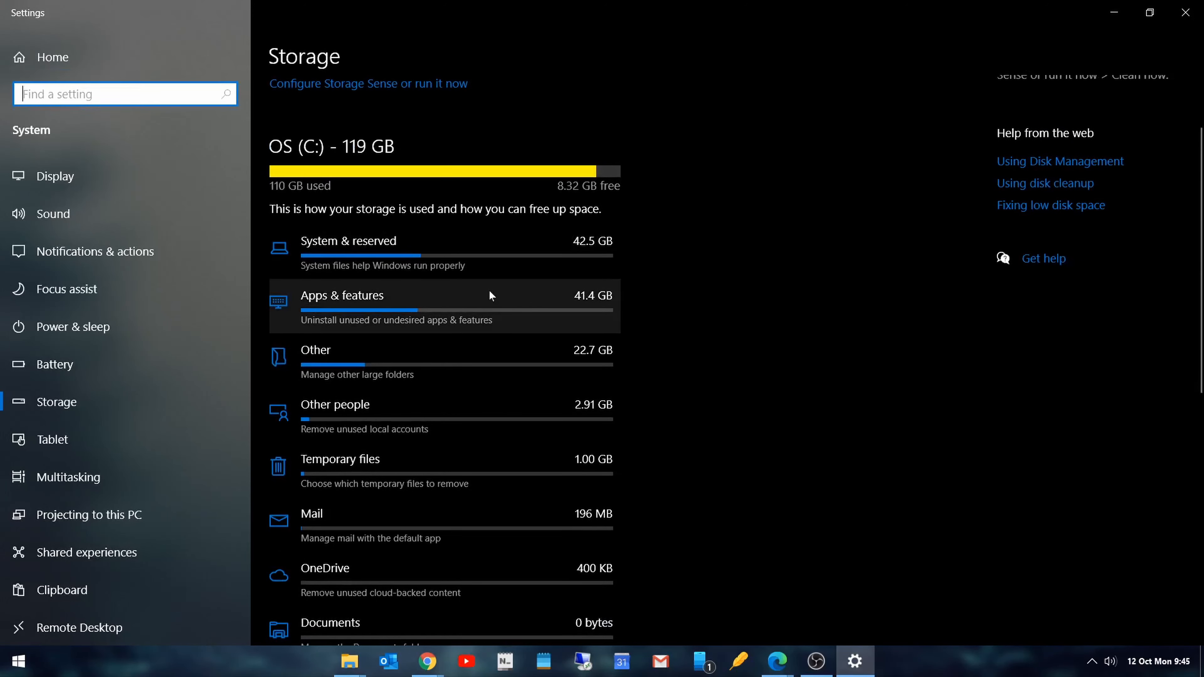
{"action": "left_click", "coordinate": [501, 290]}
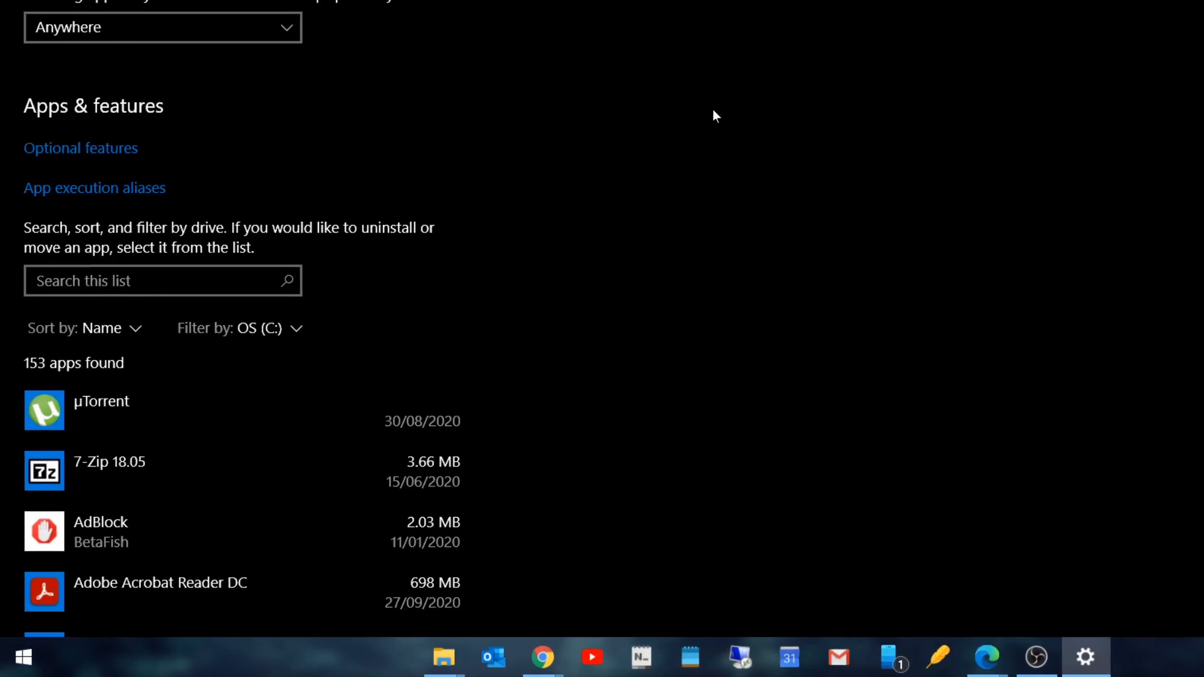
{"action": "left_click", "coordinate": [102, 332]}
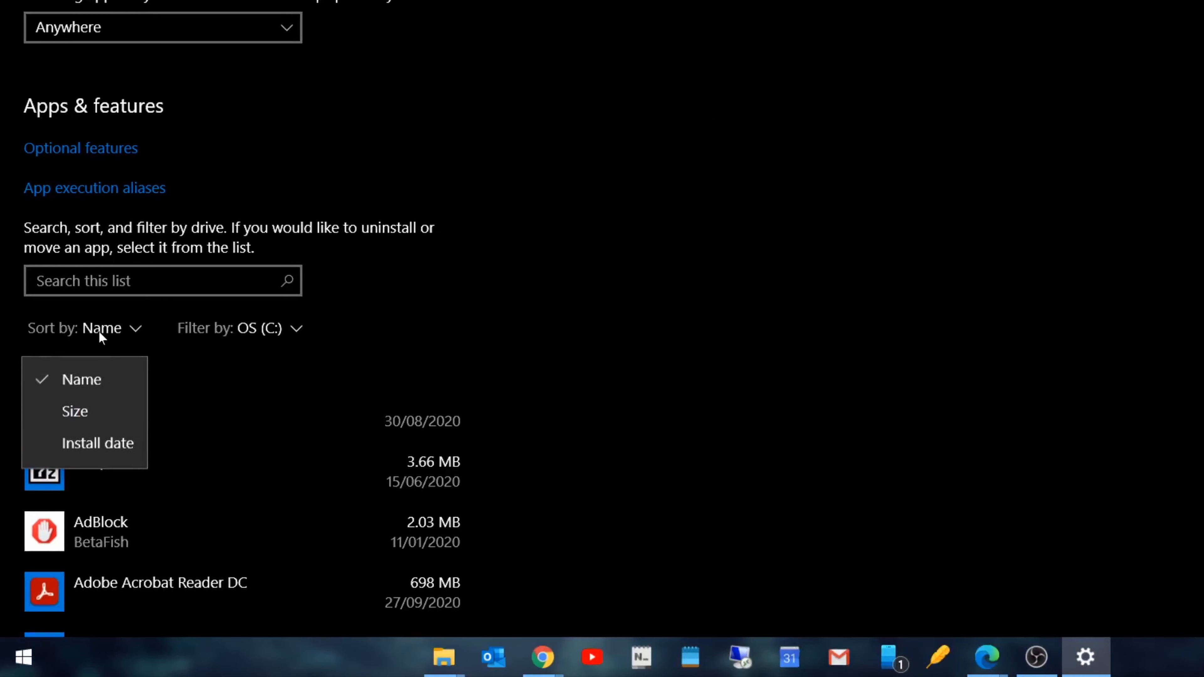
{"action": "left_click", "coordinate": [97, 410]}
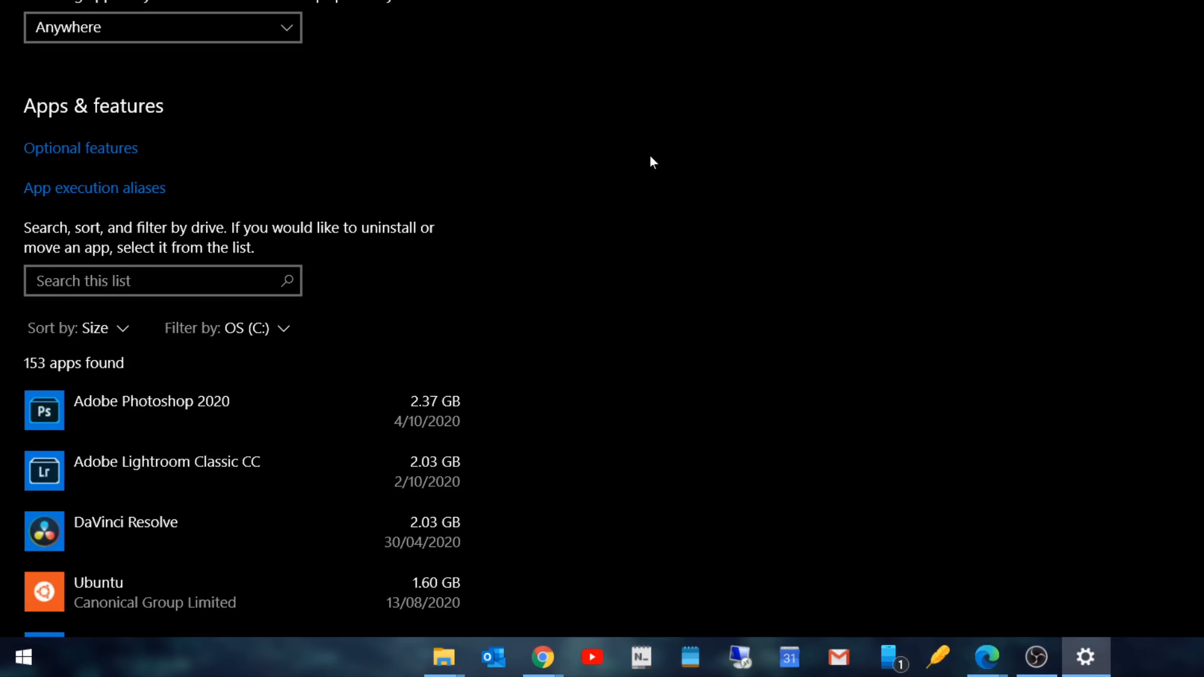
{"action": "scroll", "coordinate": [595, 216], "scroll_direction": "down", "scroll_amount": 2}
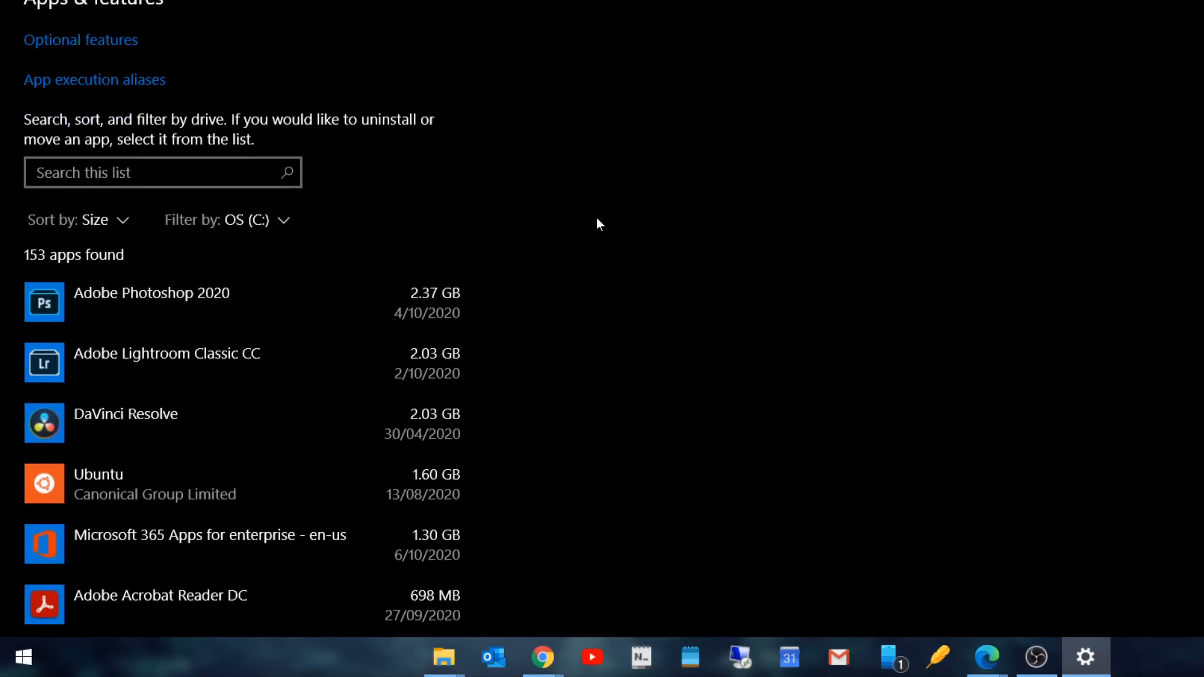
{"action": "scroll", "coordinate": [595, 216], "scroll_direction": "up", "scroll_amount": 2}
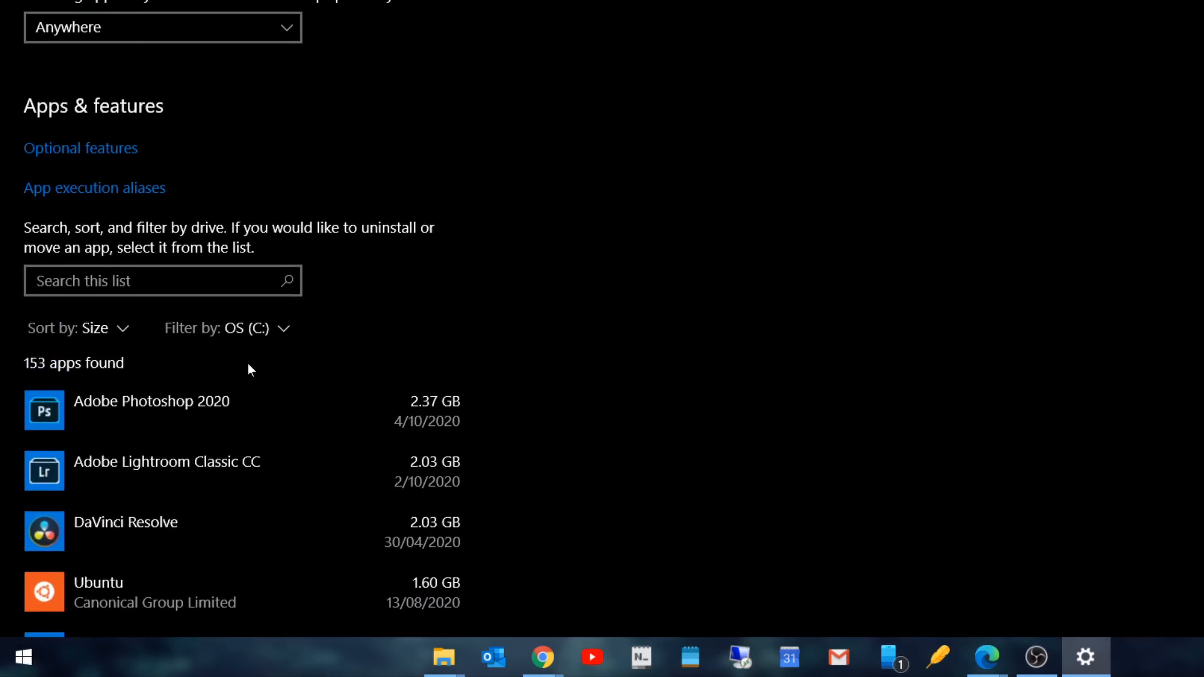
Filter the app list to the DATA (D:) drive and look over the apps installed there
{"action": "left_click", "coordinate": [254, 318]}
{"action": "left_click", "coordinate": [242, 438]}
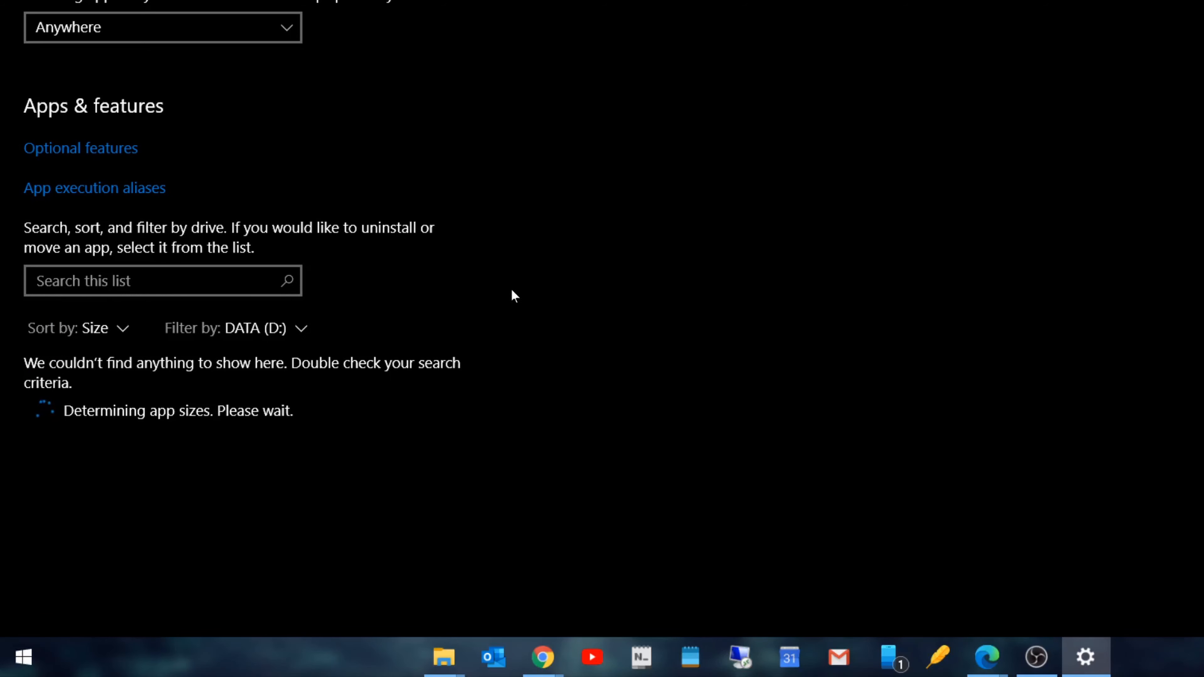
{"action": "scroll", "coordinate": [512, 367], "scroll_direction": "down", "scroll_amount": 3}
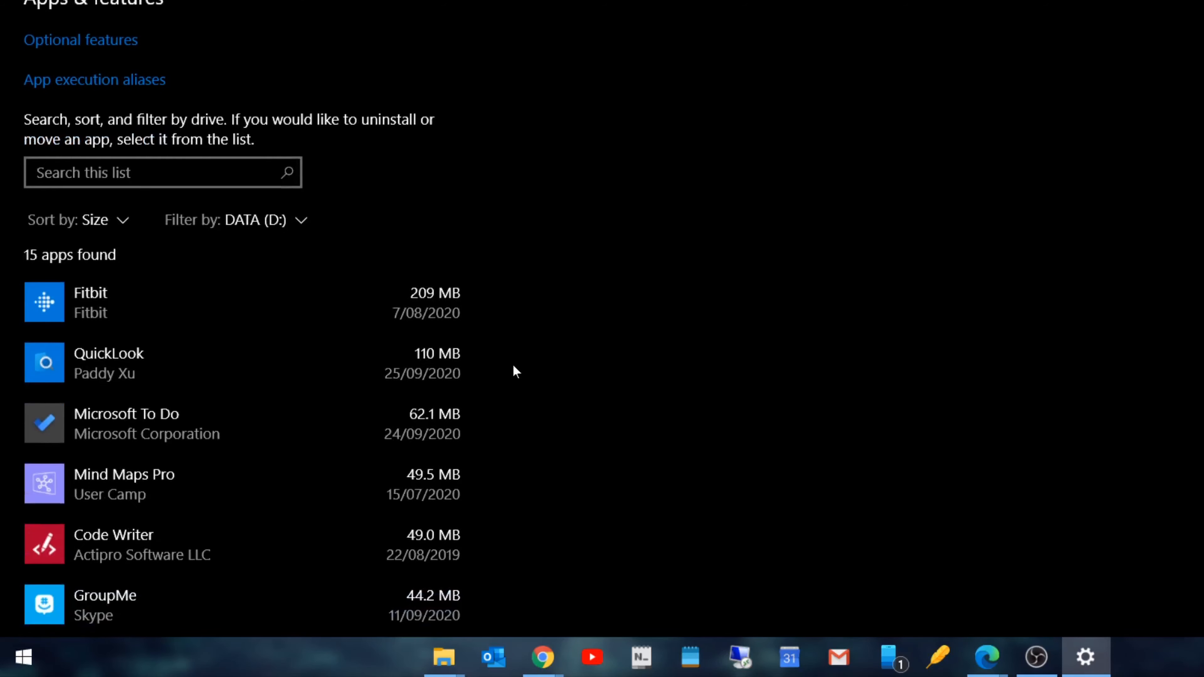
{"action": "scroll", "coordinate": [516, 371], "scroll_direction": "up", "scroll_amount": 3}
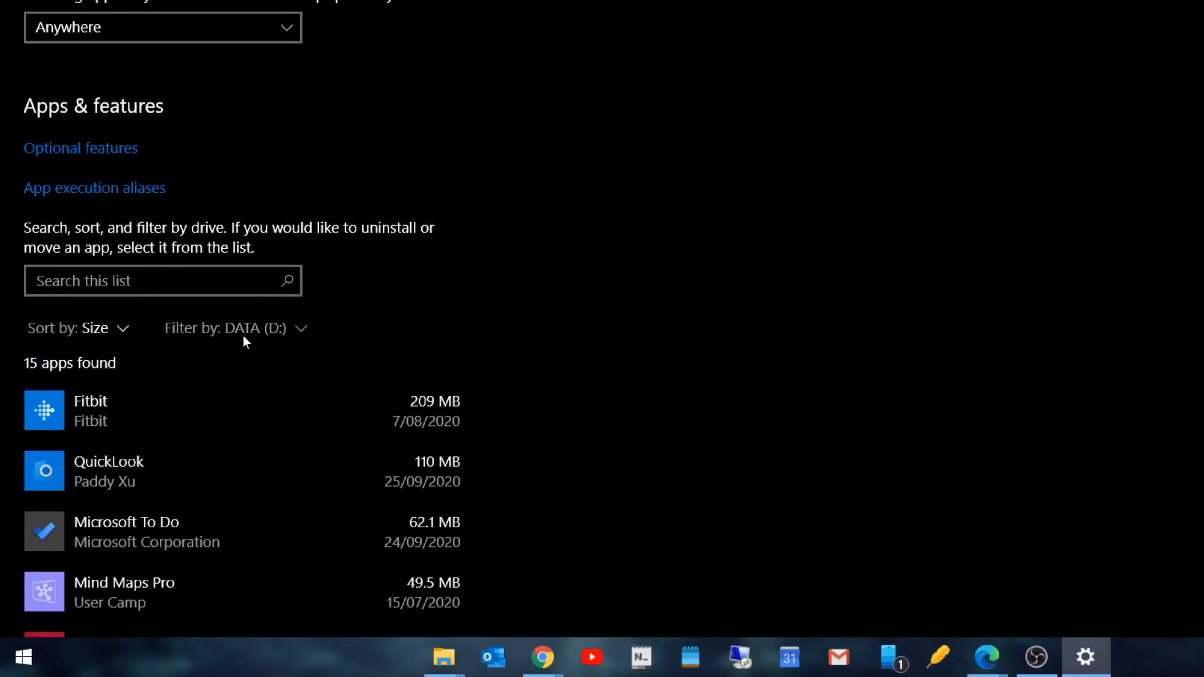
Filter the app list to All drives, look over the apps, and return to the Storage page
{"action": "left_click", "coordinate": [244, 331]}
{"action": "left_click", "coordinate": [242, 389]}
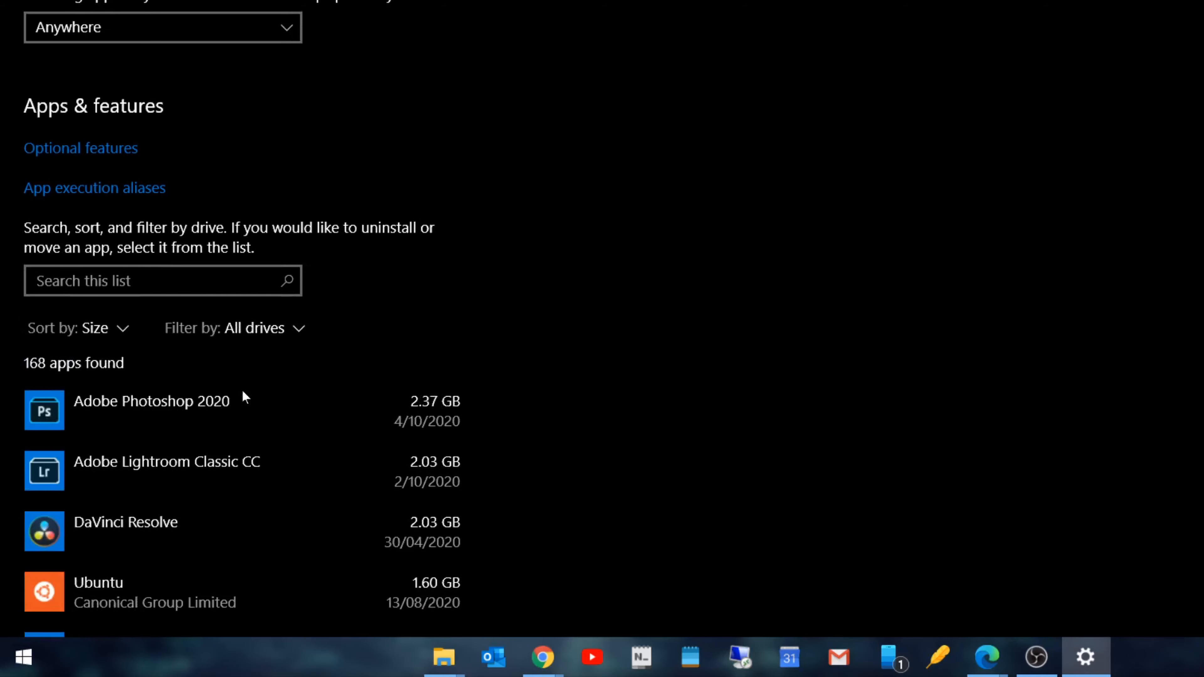
{"action": "scroll", "coordinate": [547, 306], "scroll_direction": "down", "scroll_amount": 3}
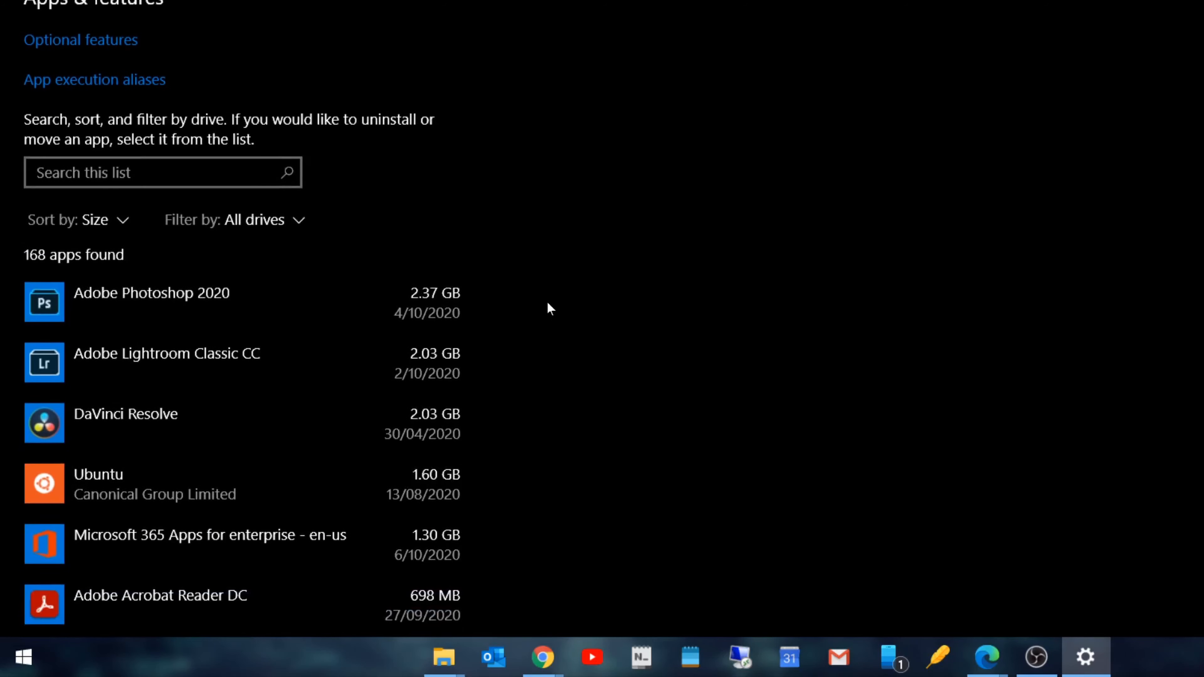
{"action": "scroll", "coordinate": [548, 308], "scroll_direction": "up", "scroll_amount": 3}
{"action": "left_click", "coordinate": [247, 405]}
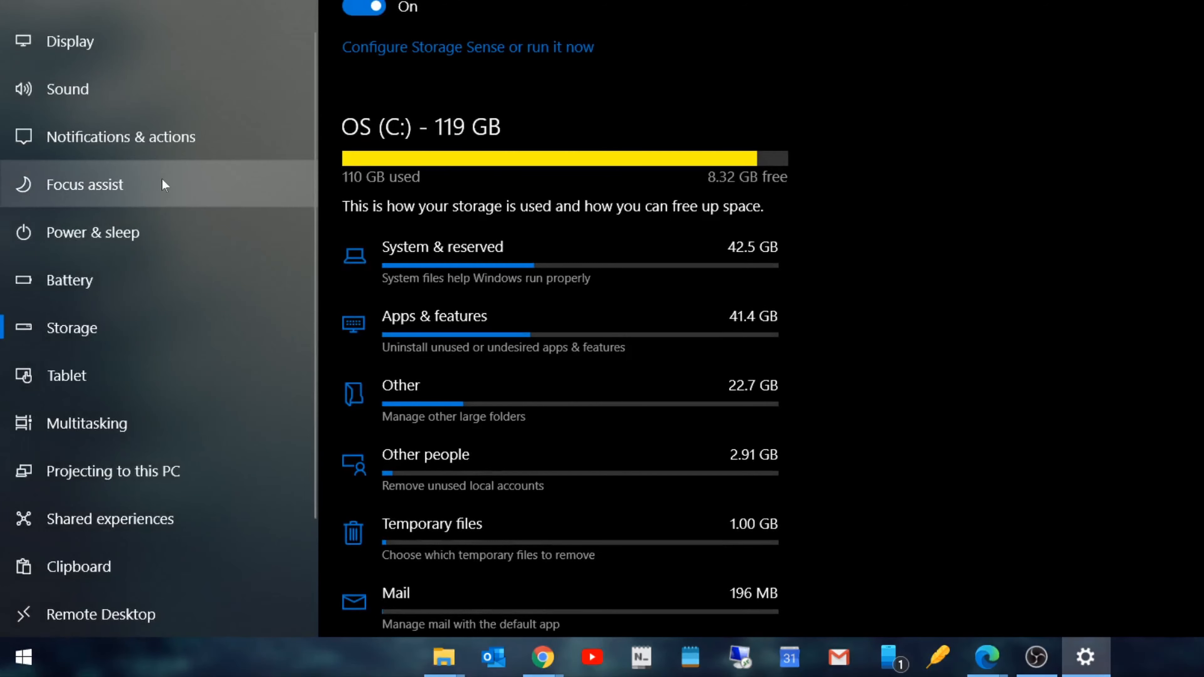
Open the VirtualBox VMs and Videos folders from the Other storage category and arrange them side by side with the Settings window
{"action": "left_click", "coordinate": [600, 372]}
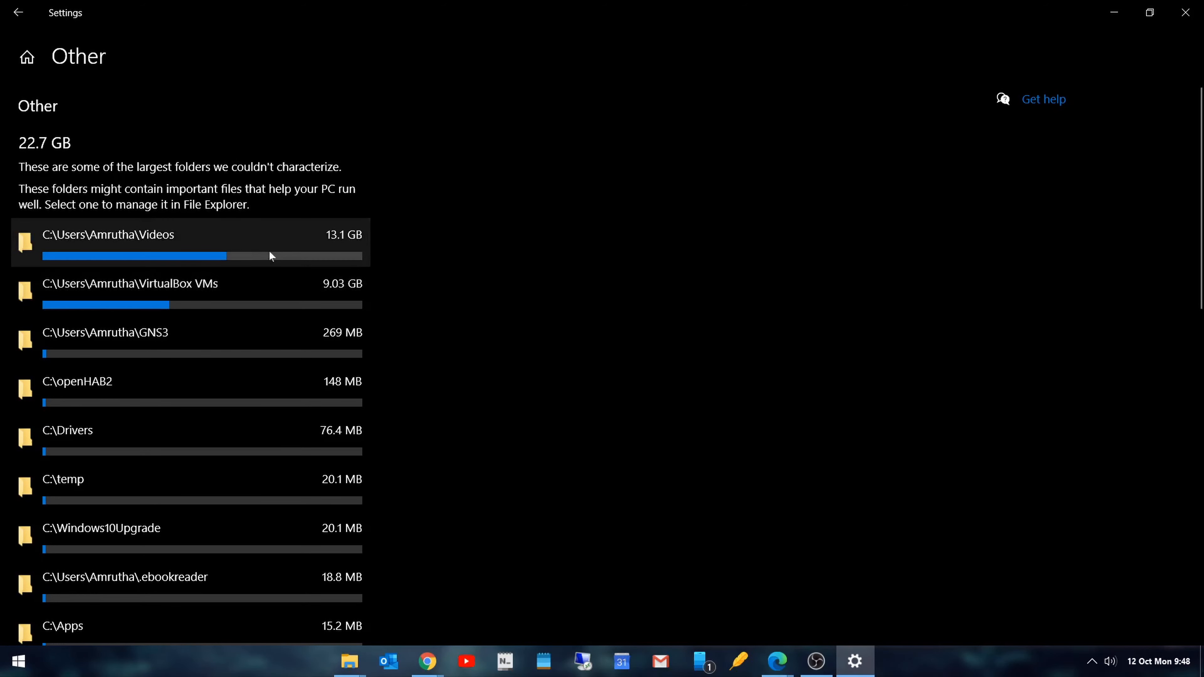
{"action": "left_click", "coordinate": [267, 284]}
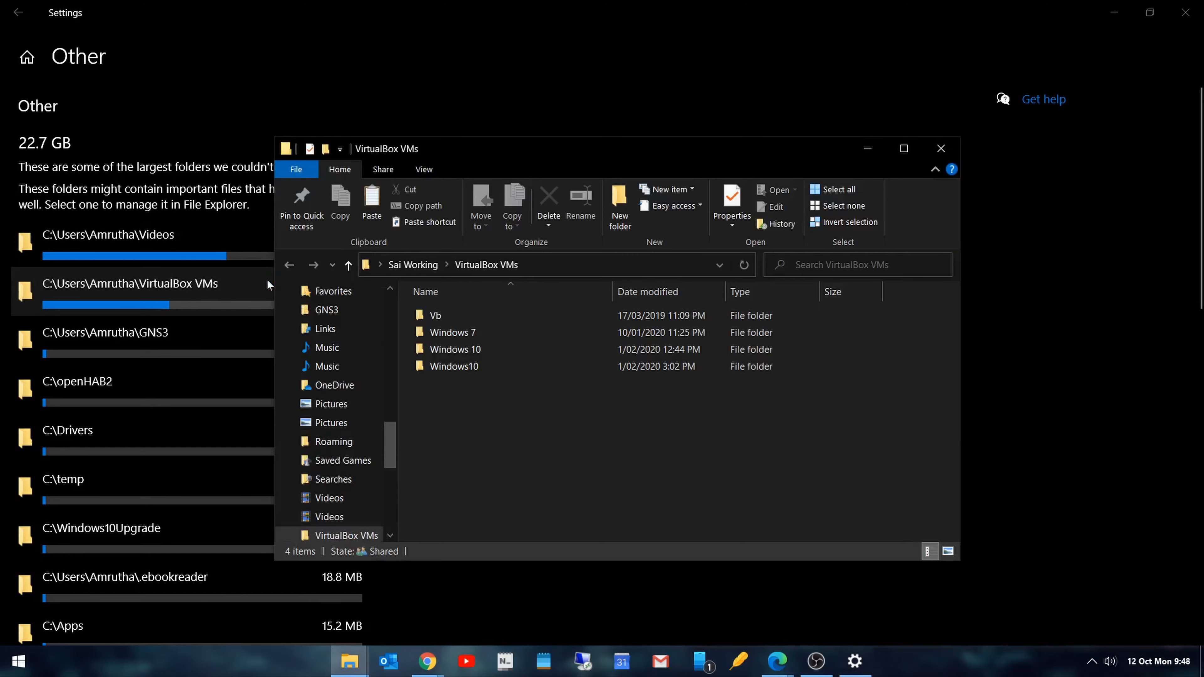
{"action": "left_click_drag", "start_coordinate": [469, 153], "coordinate": [1201, 323]}
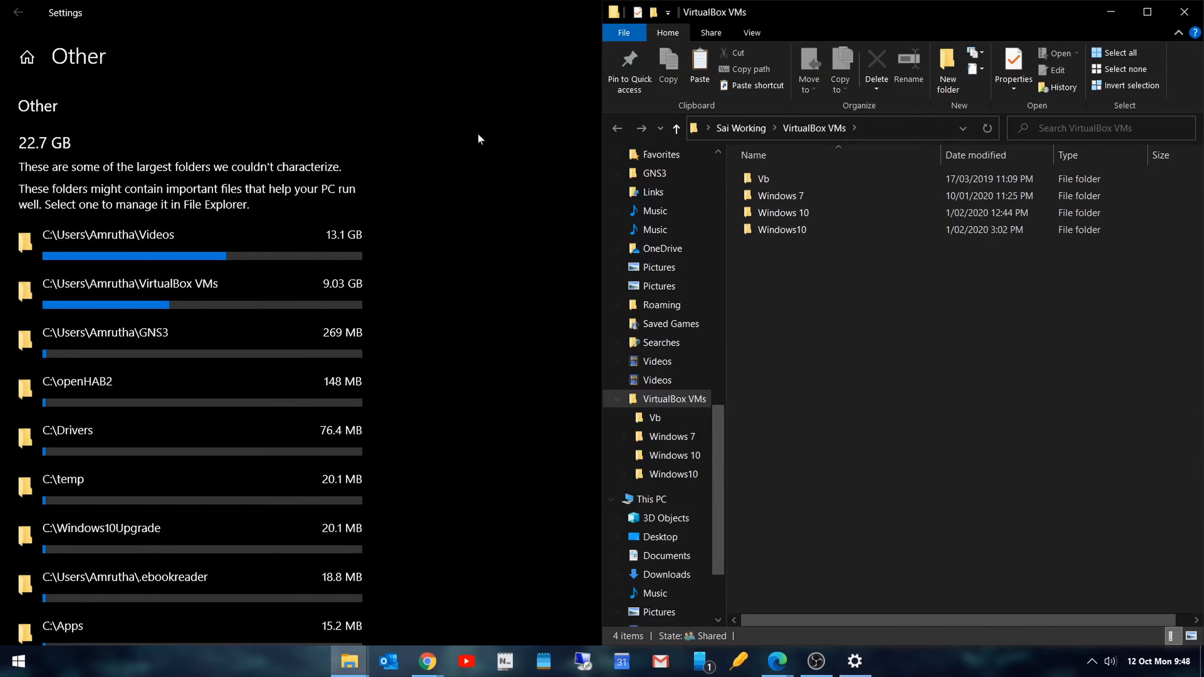
{"action": "left_click_drag", "start_coordinate": [478, 7], "coordinate": [1, 299]}
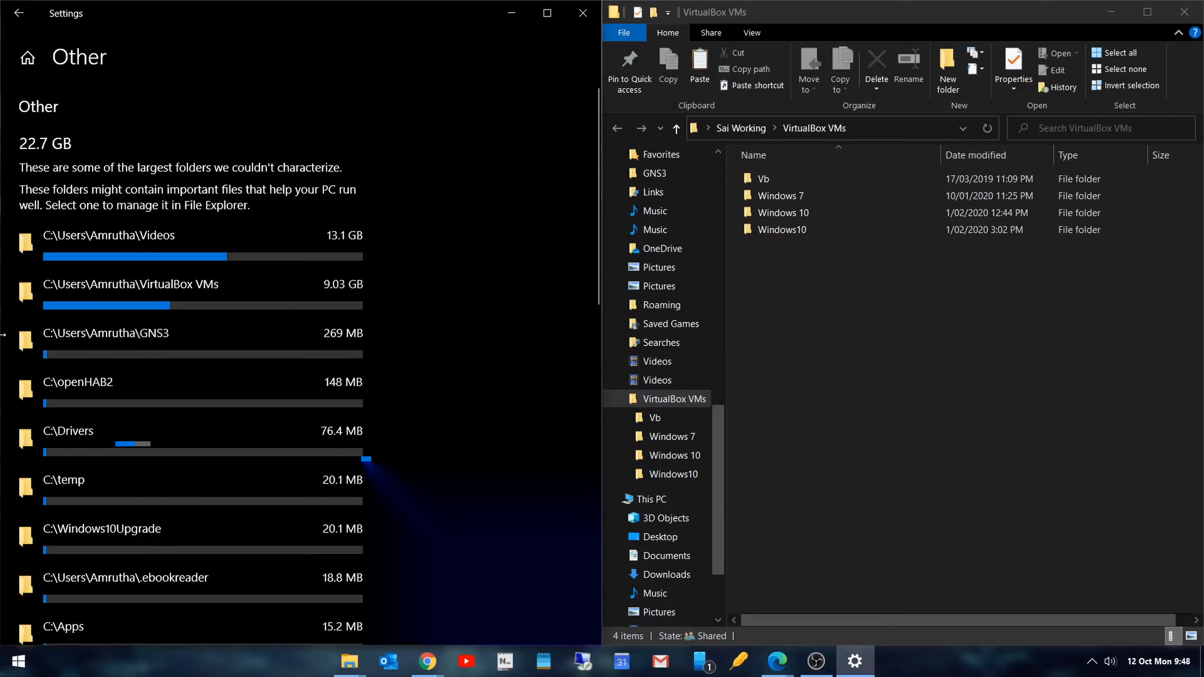
{"action": "left_click", "coordinate": [272, 231]}
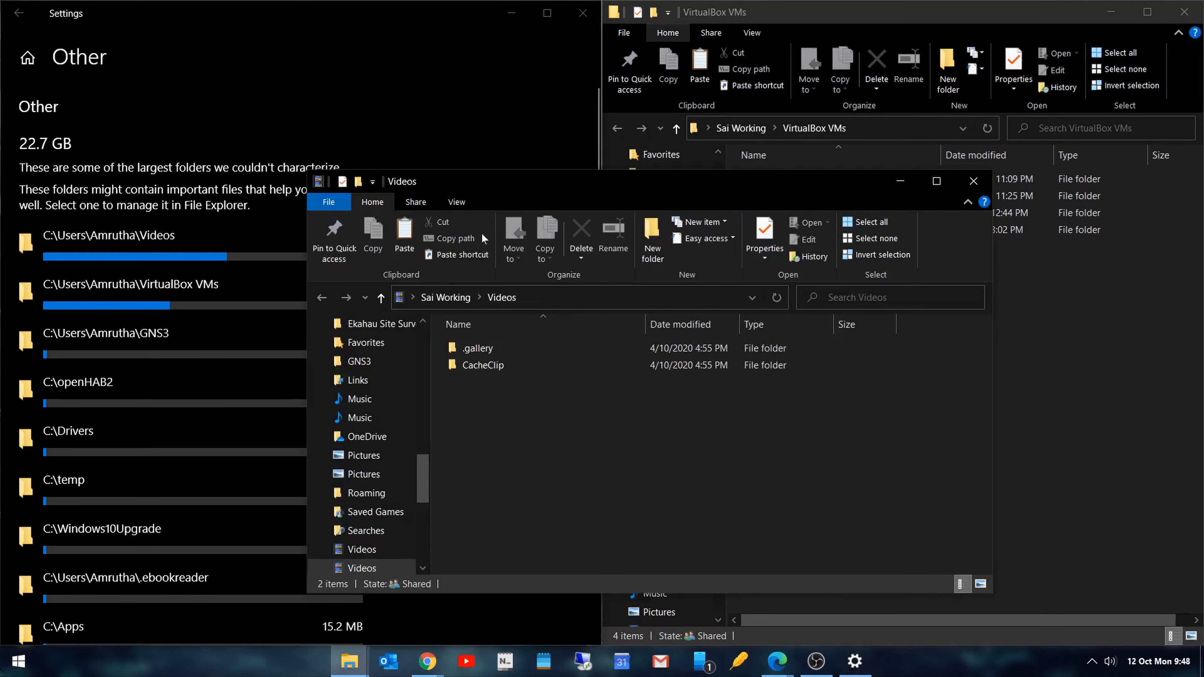
{"action": "left_click_drag", "start_coordinate": [550, 183], "coordinate": [1203, 342]}
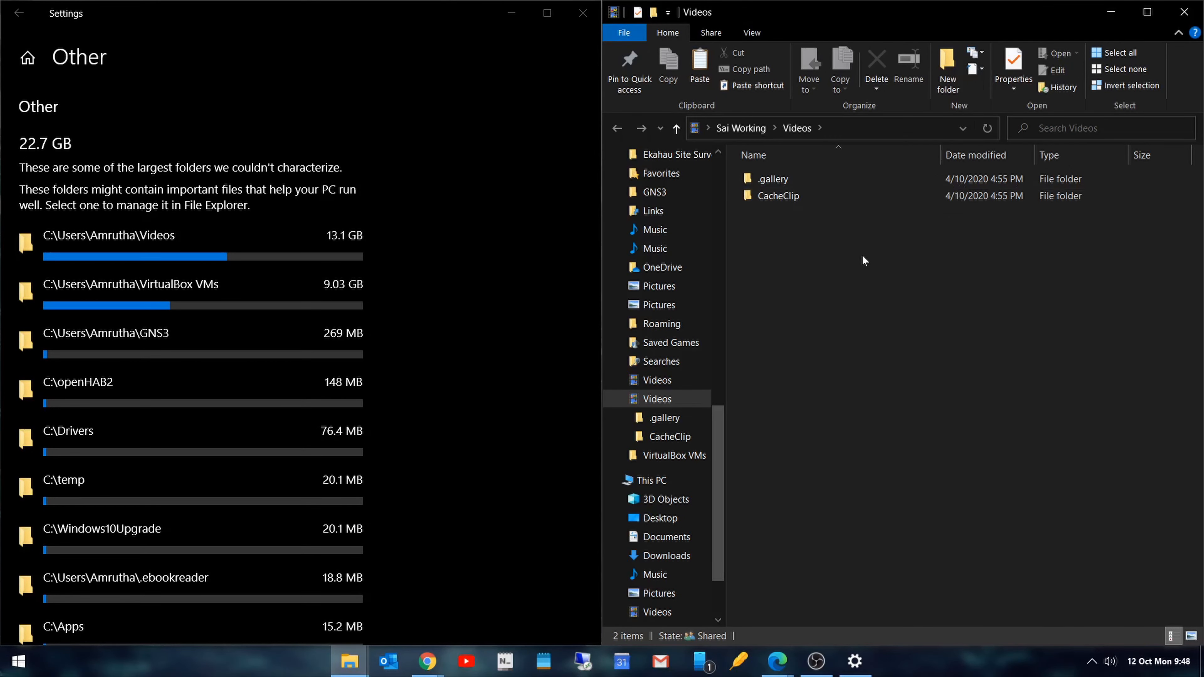
Check the free space on the OS (C:) drive in a new This PC window, then leave that window
{"action": "key", "text": "super+e"}
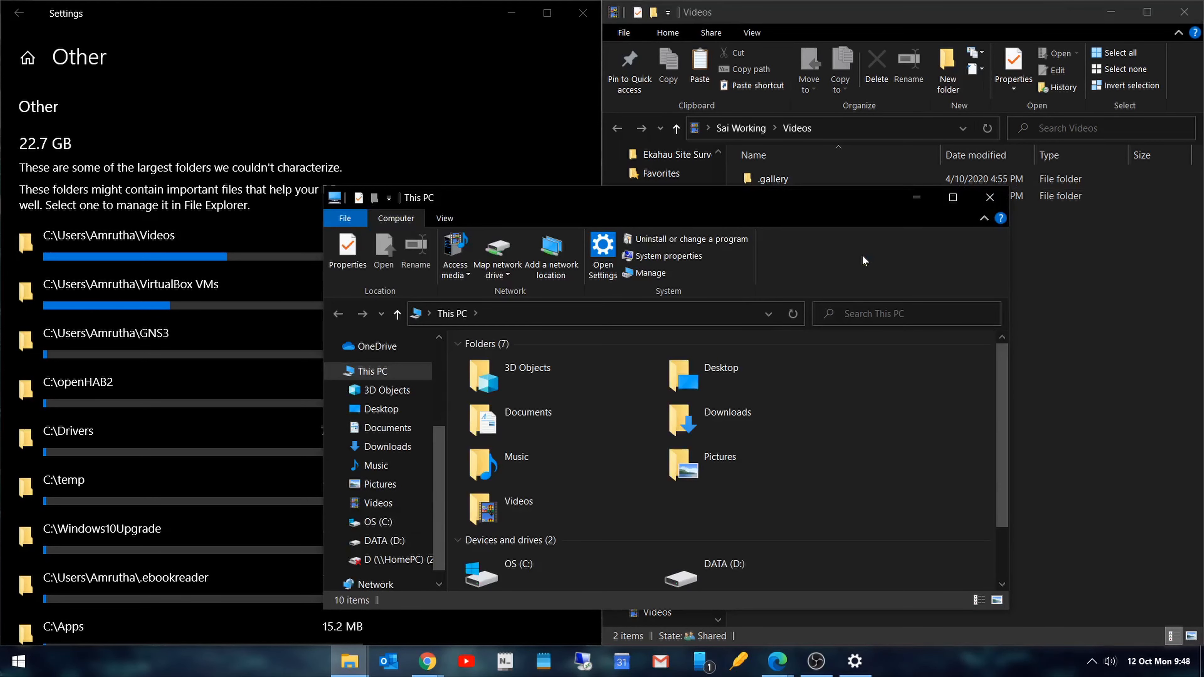
{"action": "scroll", "coordinate": [614, 401], "scroll_direction": "down", "scroll_amount": 2}
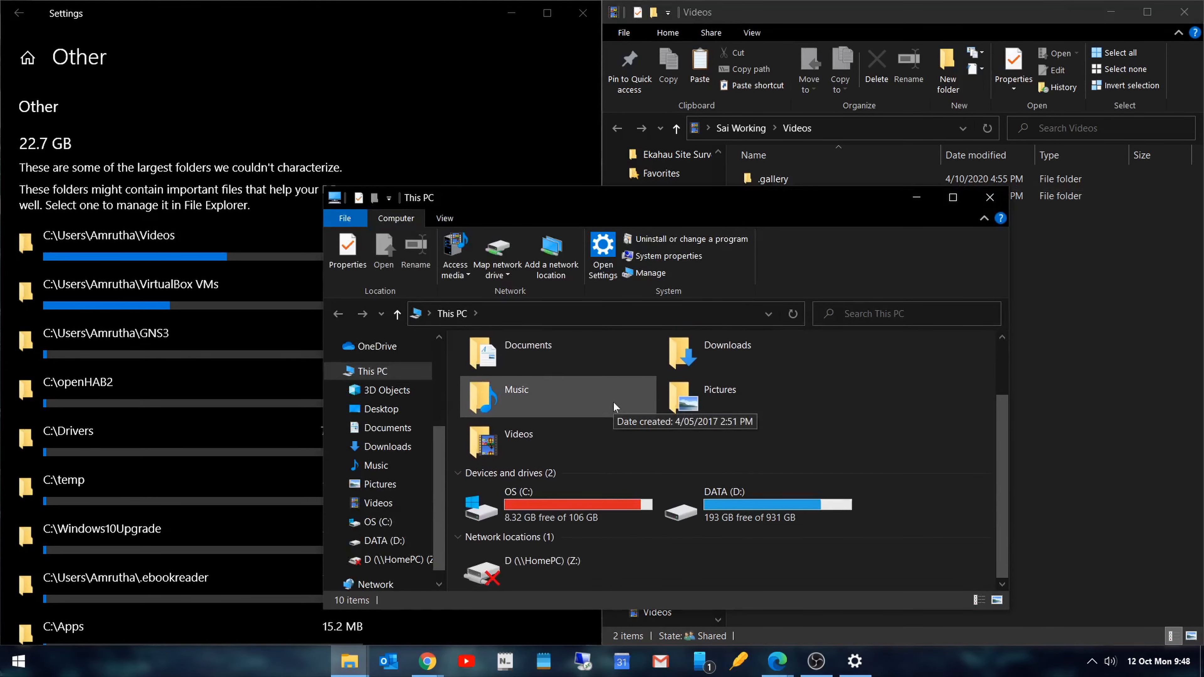
{"action": "left_click", "coordinate": [613, 401]}
{"action": "left_click", "coordinate": [605, 423]}
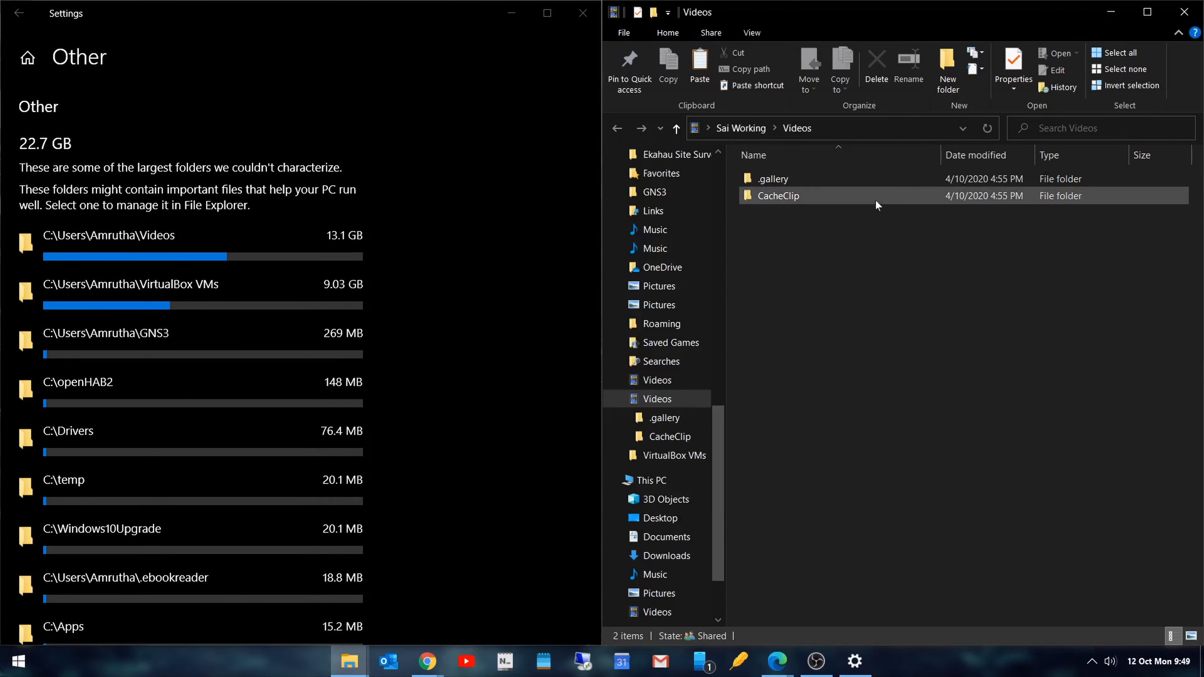
Open the CacheClip folder inside Videos and permanently delete its subfolder fe50d266-d62a-43e3-b16d-f9c1f532fa1f
{"action": "left_click", "coordinate": [875, 201]}
{"action": "double_click", "coordinate": [874, 200]}
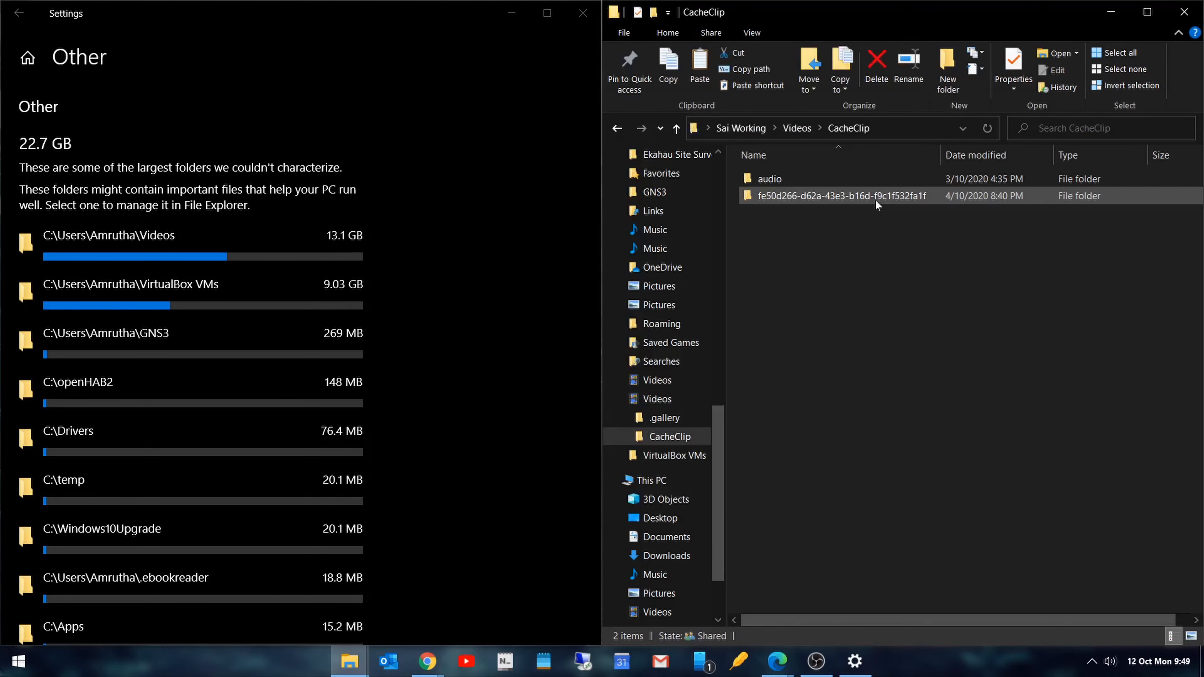
{"action": "left_click", "coordinate": [874, 200]}
{"action": "key", "text": "shift+Delete"}
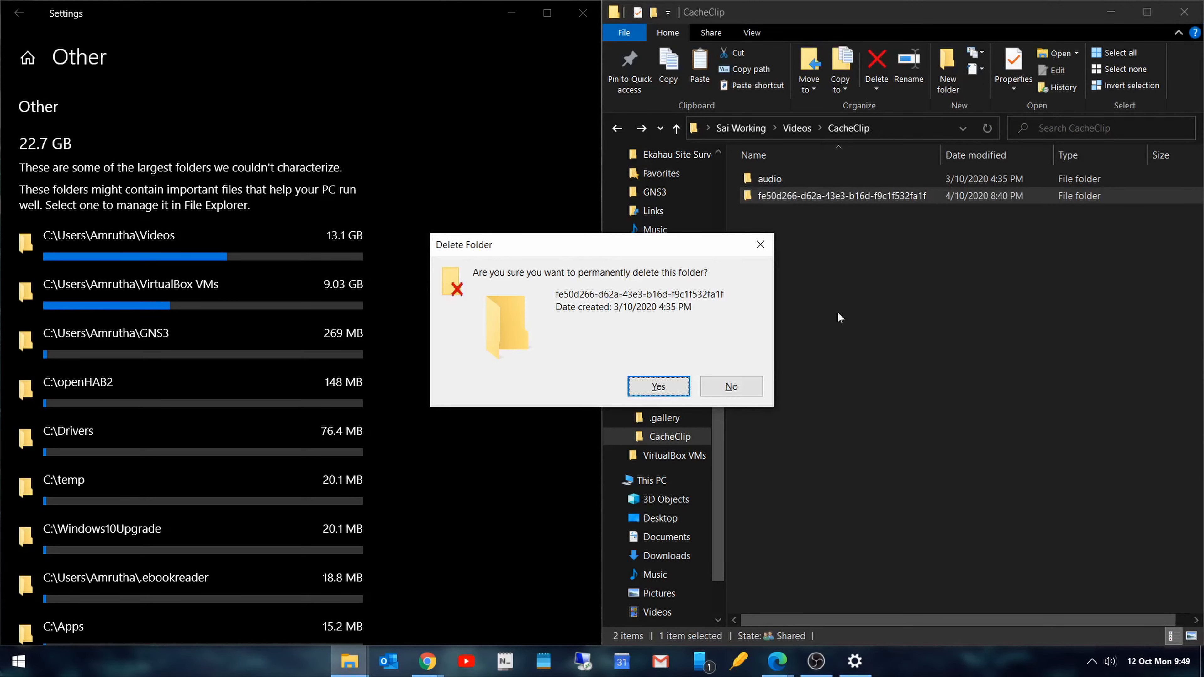
{"action": "key", "text": "Return"}
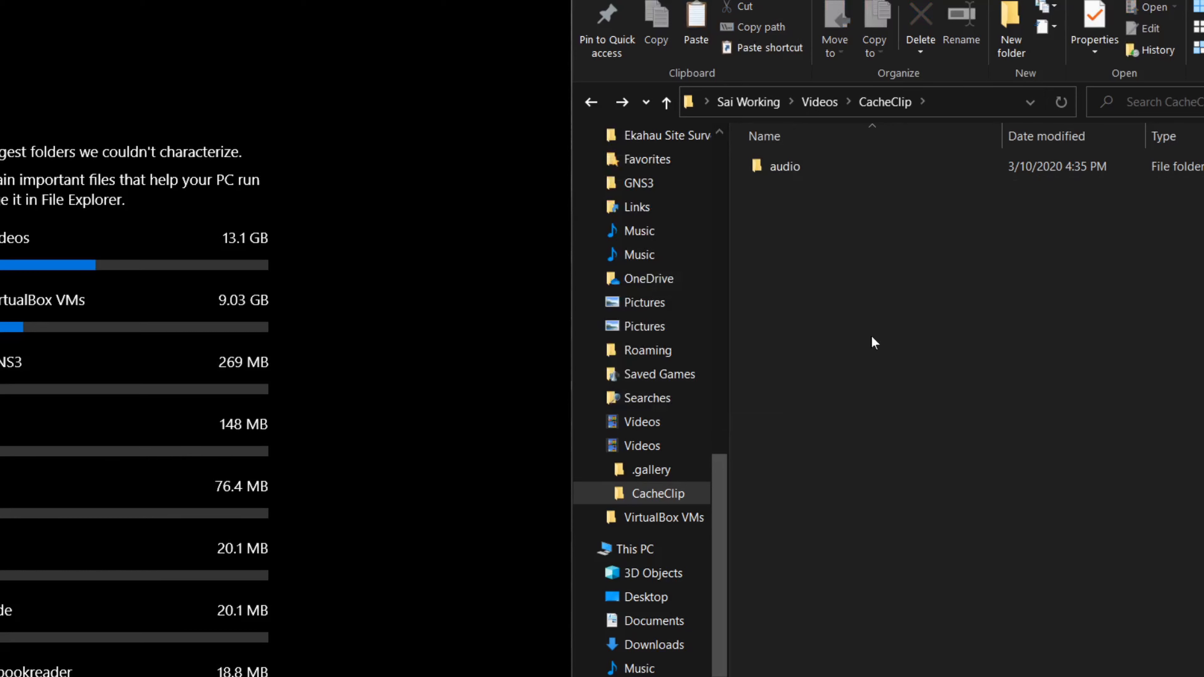
Open a new This PC window to recheck the OS (C:) drive's free space and move the window higher
{"action": "key", "text": "super+e"}
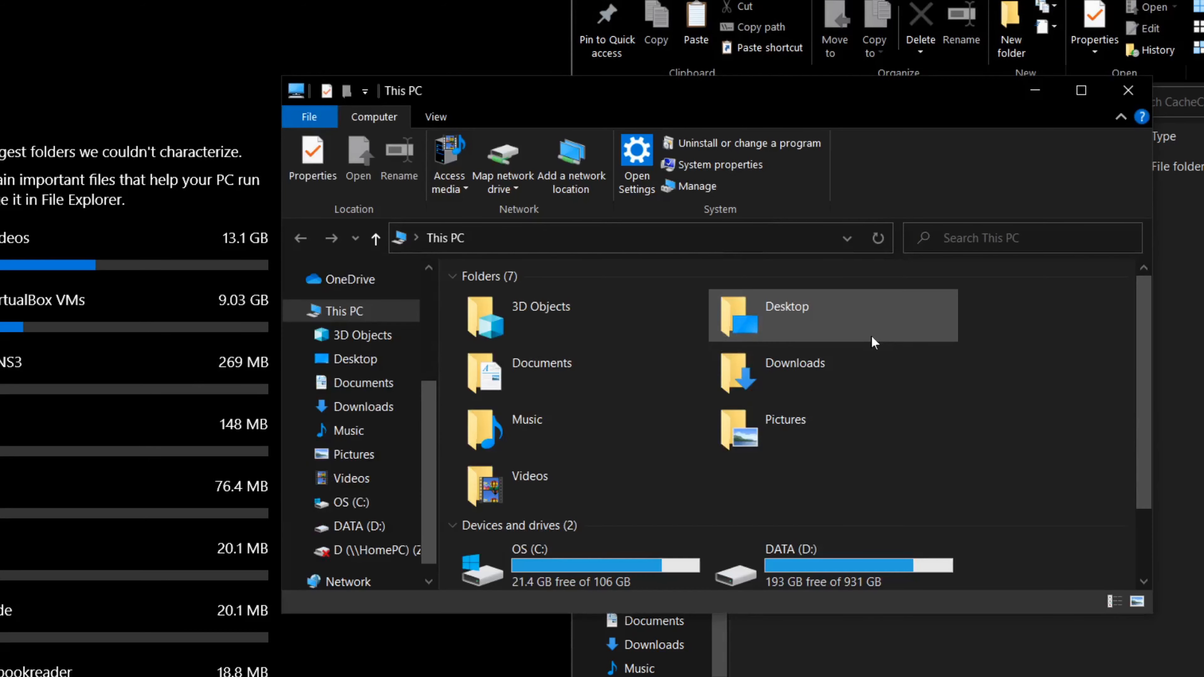
{"action": "left_click_drag", "start_coordinate": [855, 92], "coordinate": [817, 0]}
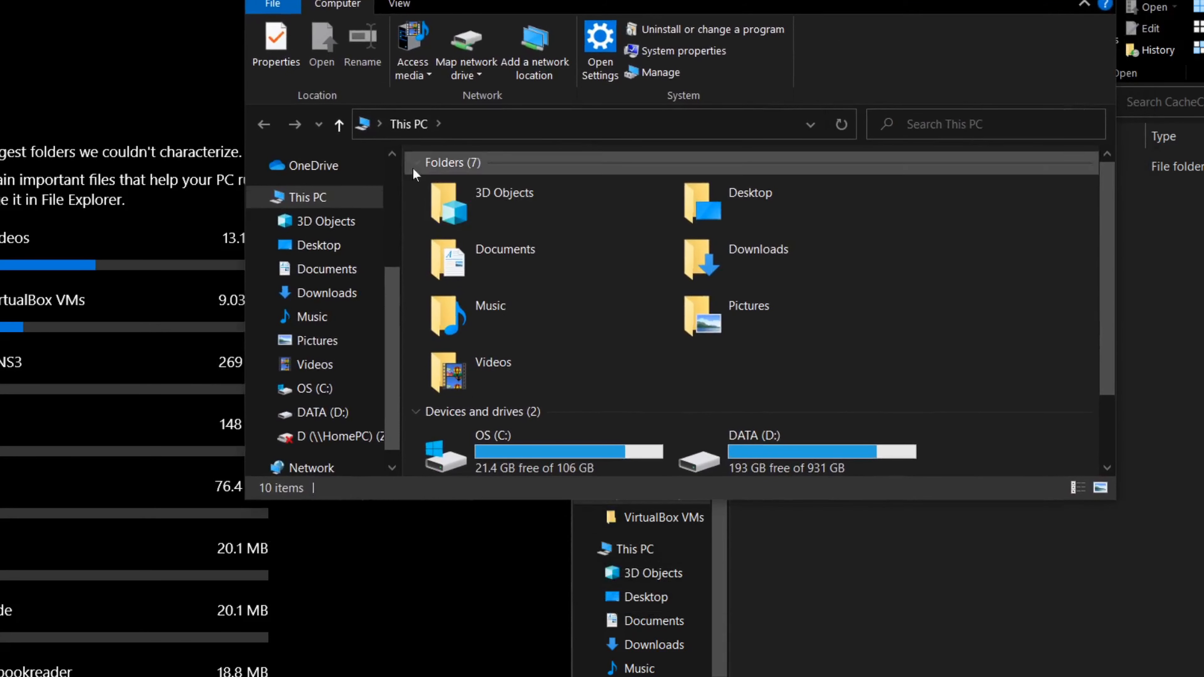
Collapse the Folders group in This PC to check the drives' free space, close that window and return Settings to the Storage page
{"action": "left_click", "coordinate": [412, 157]}
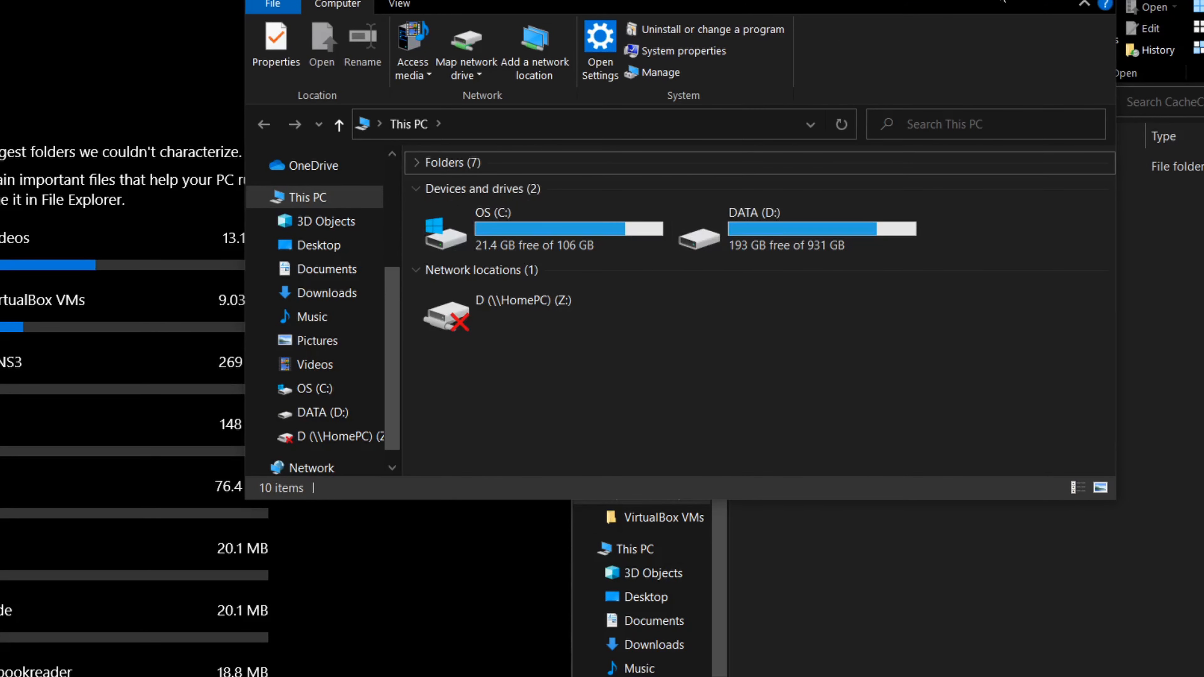
{"action": "left_click", "coordinate": [1094, 0]}
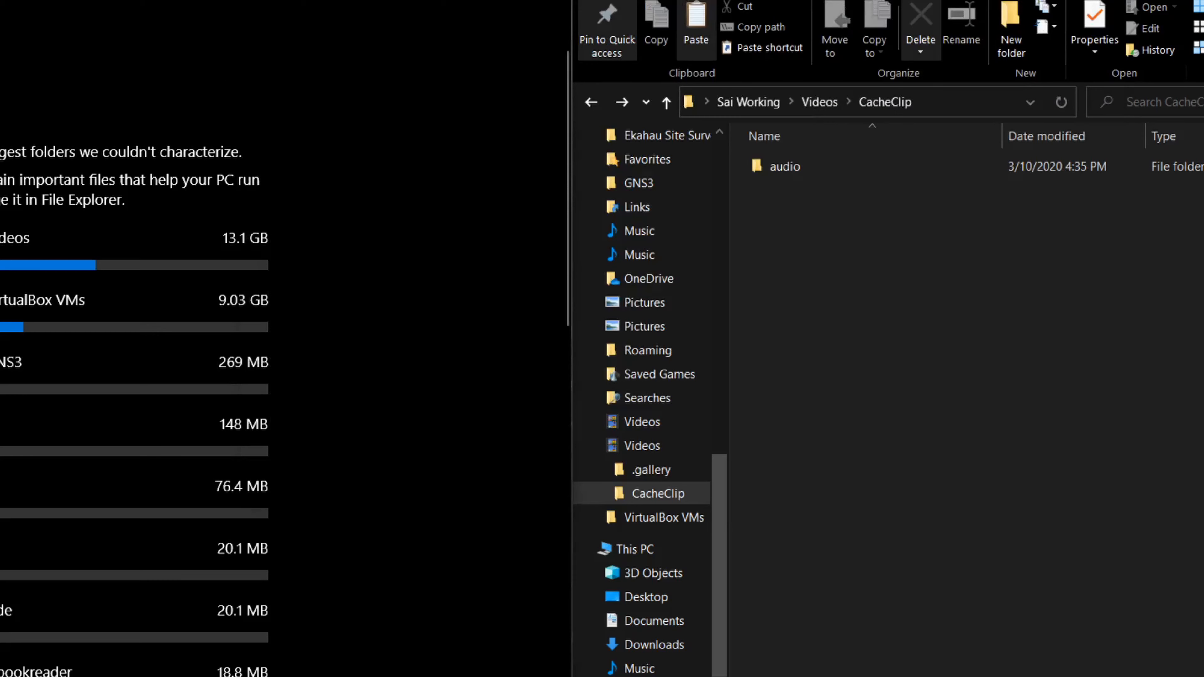
{"action": "key", "text": "alt+Left"}
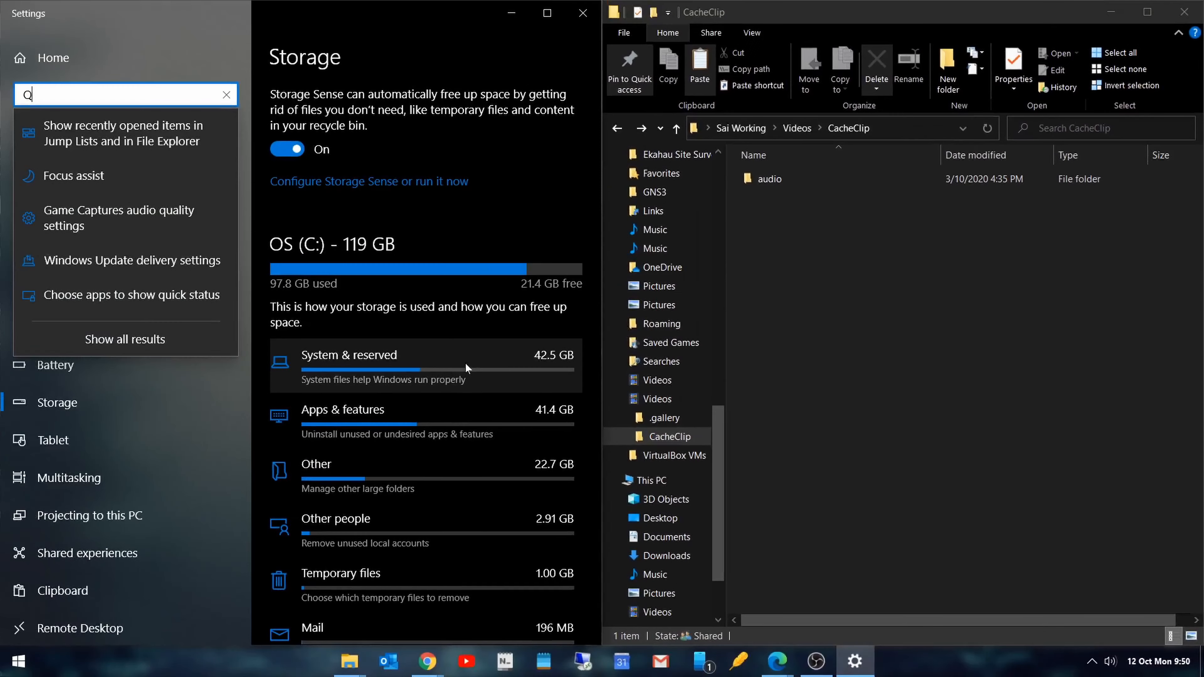
Restart Settings on the Storage page in a maximized window and expand the full list of C: drive storage categories
{"action": "left_click", "coordinate": [575, 26]}
{"action": "key", "text": "super"}
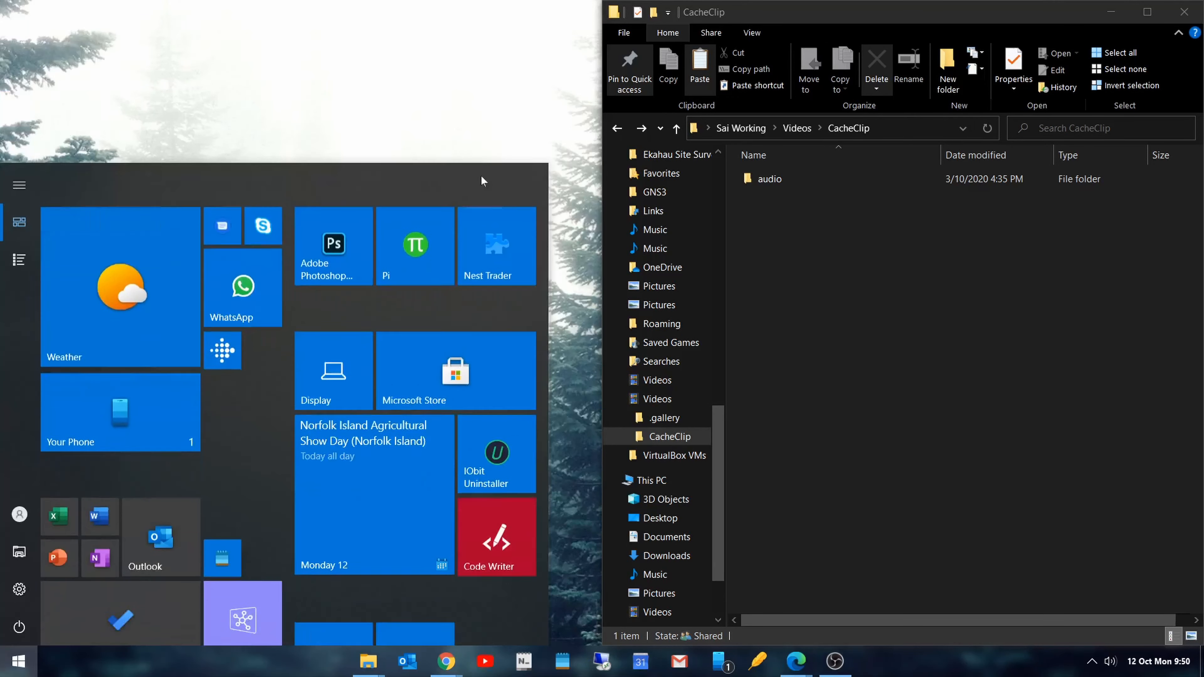
{"action": "type", "text": "stor"}
{"action": "key", "text": "Return"}
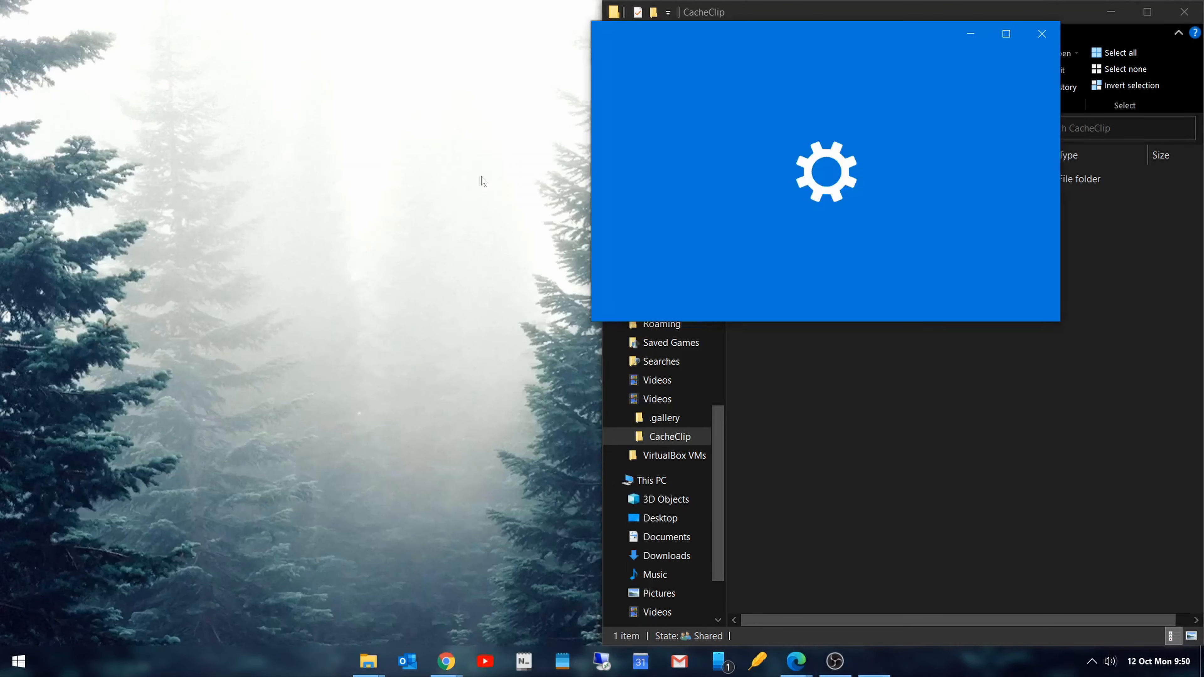
{"action": "left_click_drag", "start_coordinate": [847, 31], "coordinate": [811, 1]}
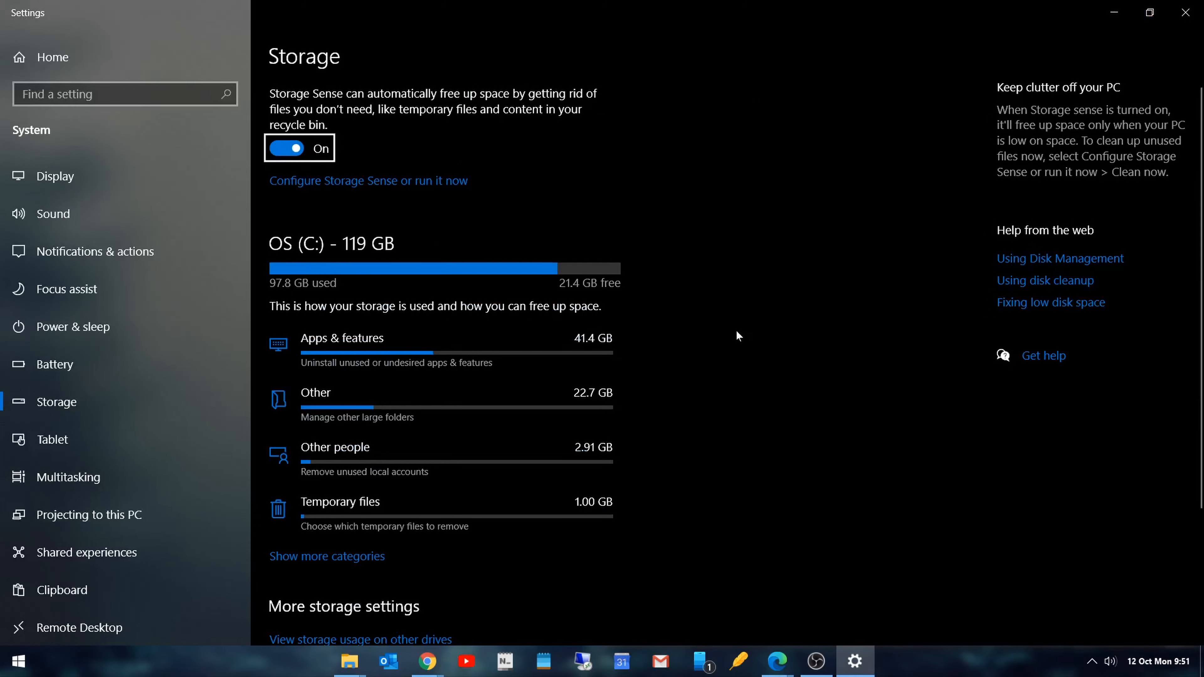
{"action": "left_click", "coordinate": [313, 555]}
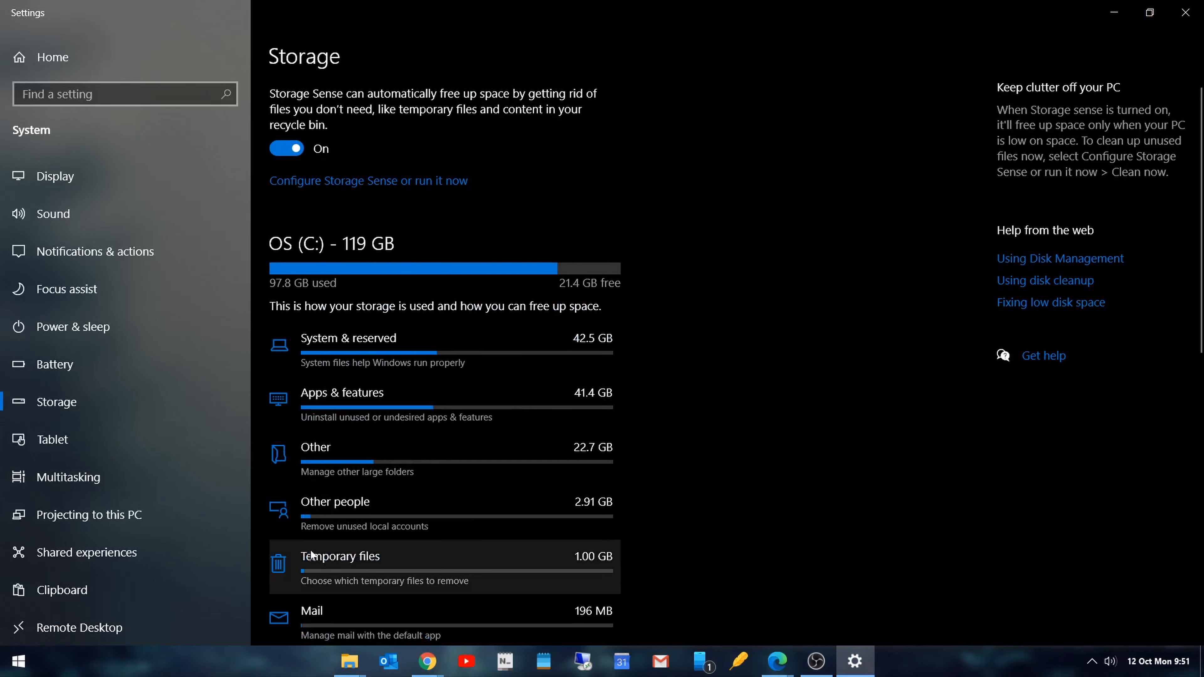
{"action": "scroll", "coordinate": [761, 357], "scroll_direction": "down", "scroll_amount": 1}
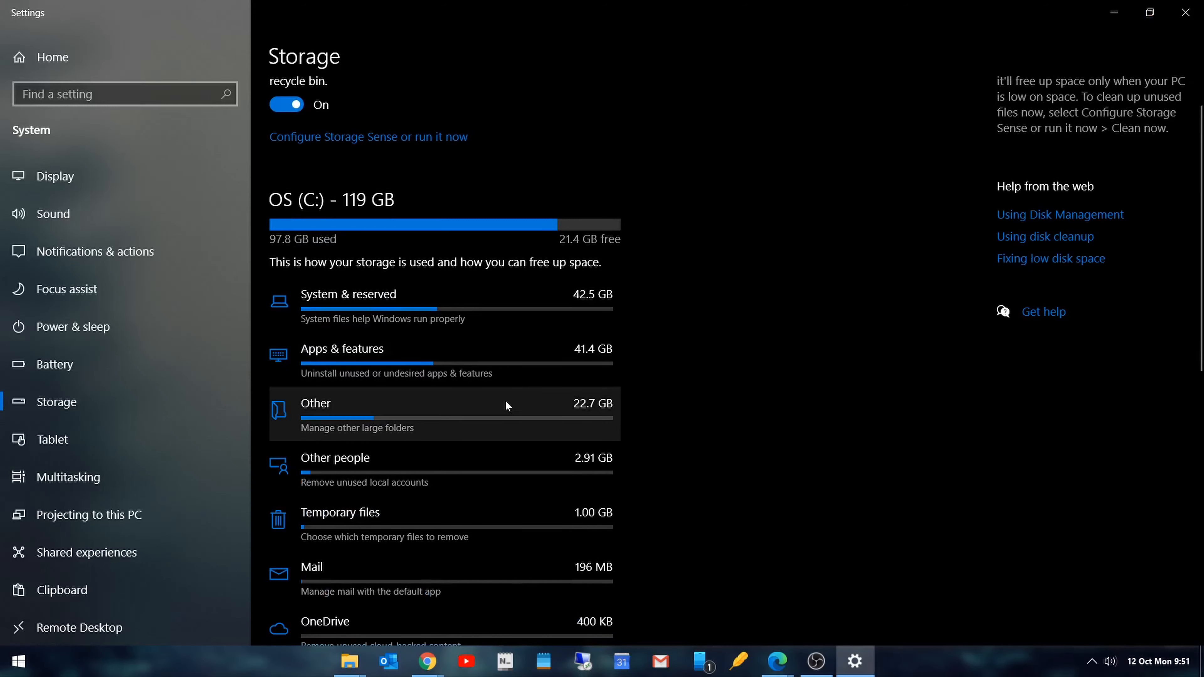
Review the Other category's large folders and the Other people category on the C: drive, returning to the Storage page
{"action": "left_click", "coordinate": [502, 406]}
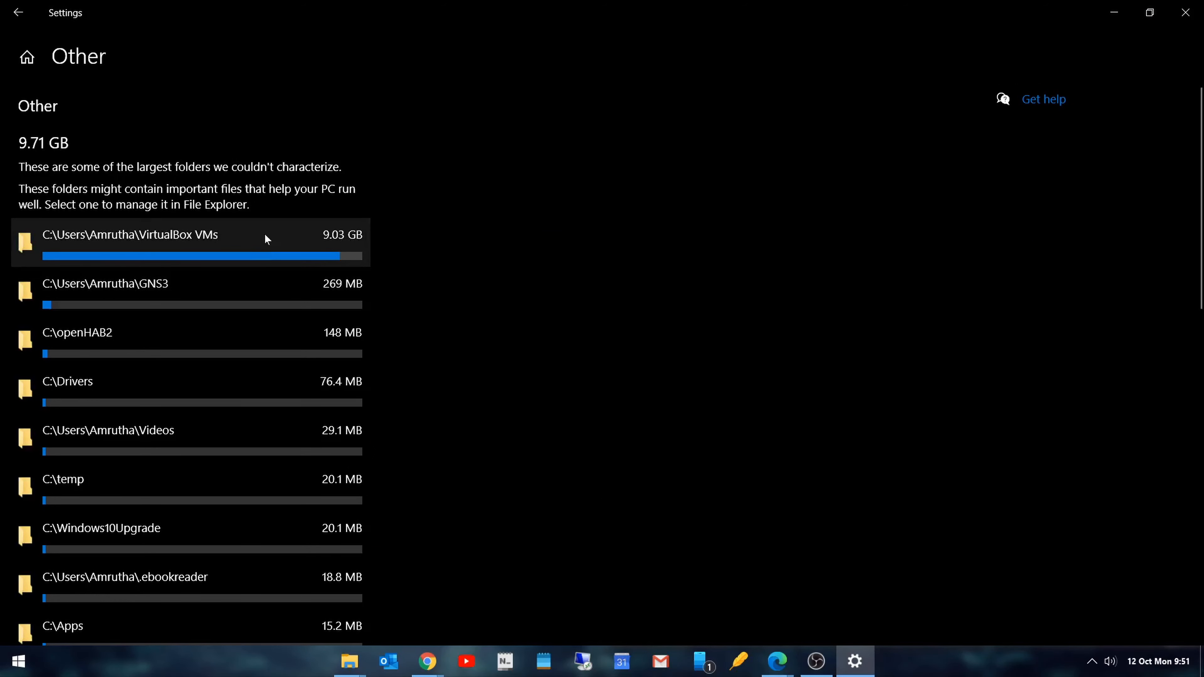
{"action": "left_click", "coordinate": [18, 12]}
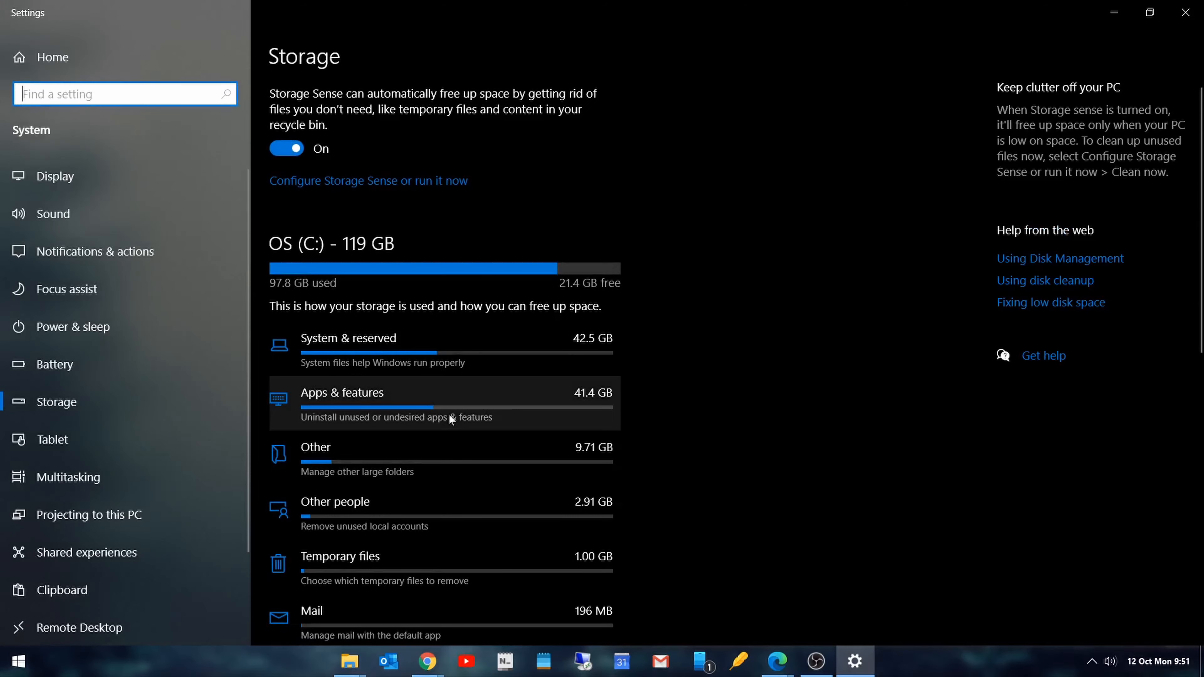
{"action": "scroll", "coordinate": [708, 527], "scroll_direction": "down", "scroll_amount": 2}
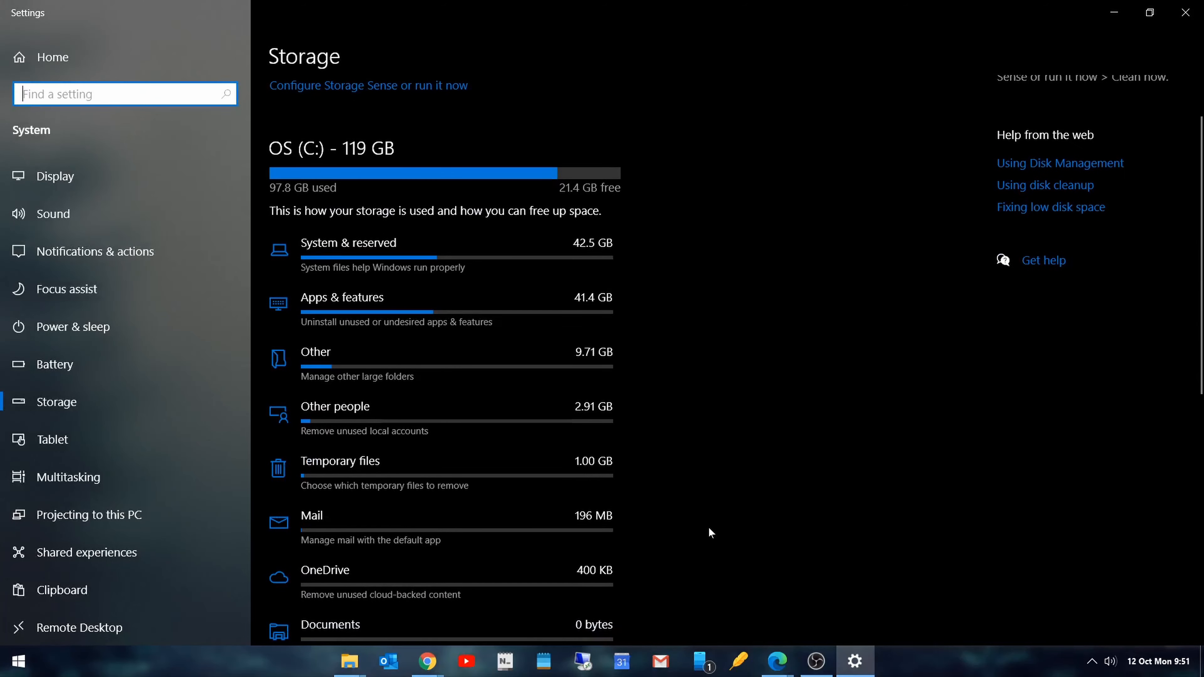
{"action": "left_click", "coordinate": [494, 398]}
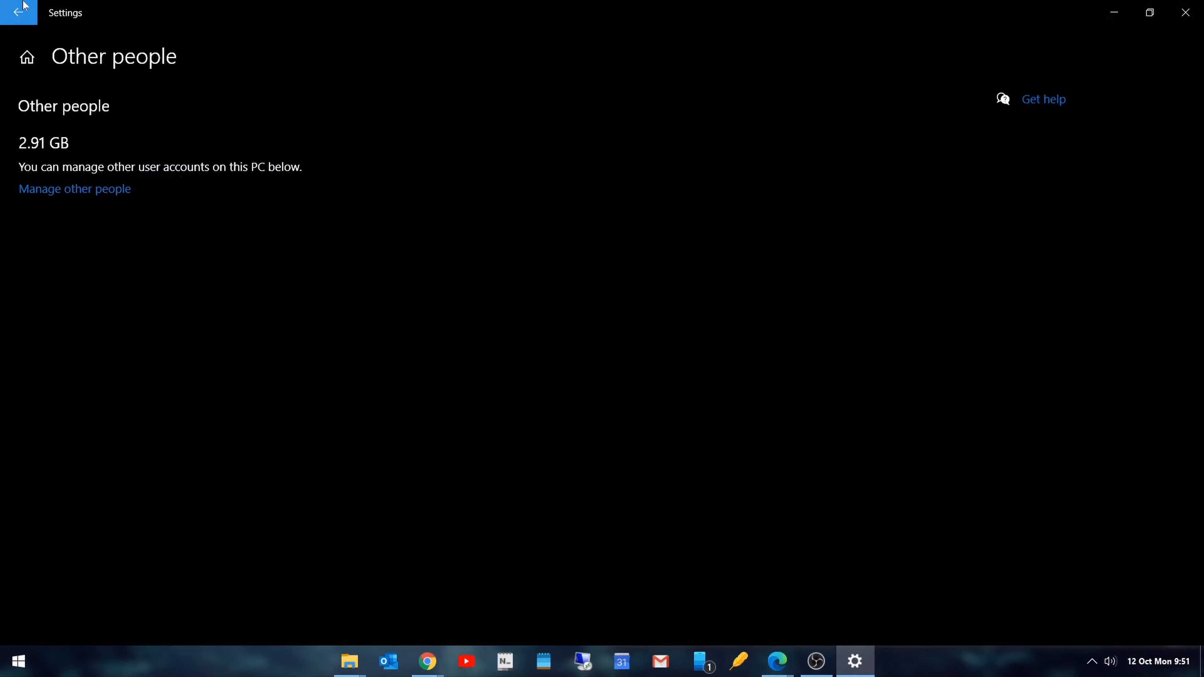
{"action": "left_click", "coordinate": [18, 12]}
{"action": "scroll", "coordinate": [468, 372], "scroll_direction": "down", "scroll_amount": 3}
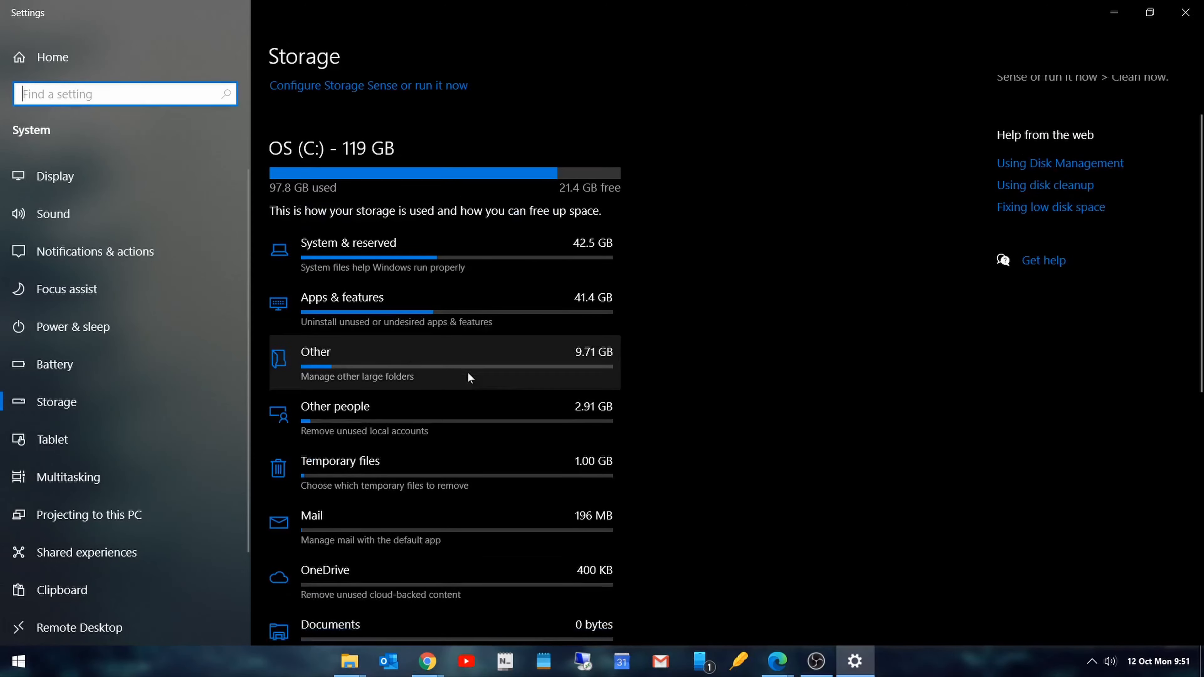
Add Delivery Optimization Files to the C: drive's temporary files selection, remove the selected files and return to the Storage page
{"action": "left_click", "coordinate": [535, 362]}
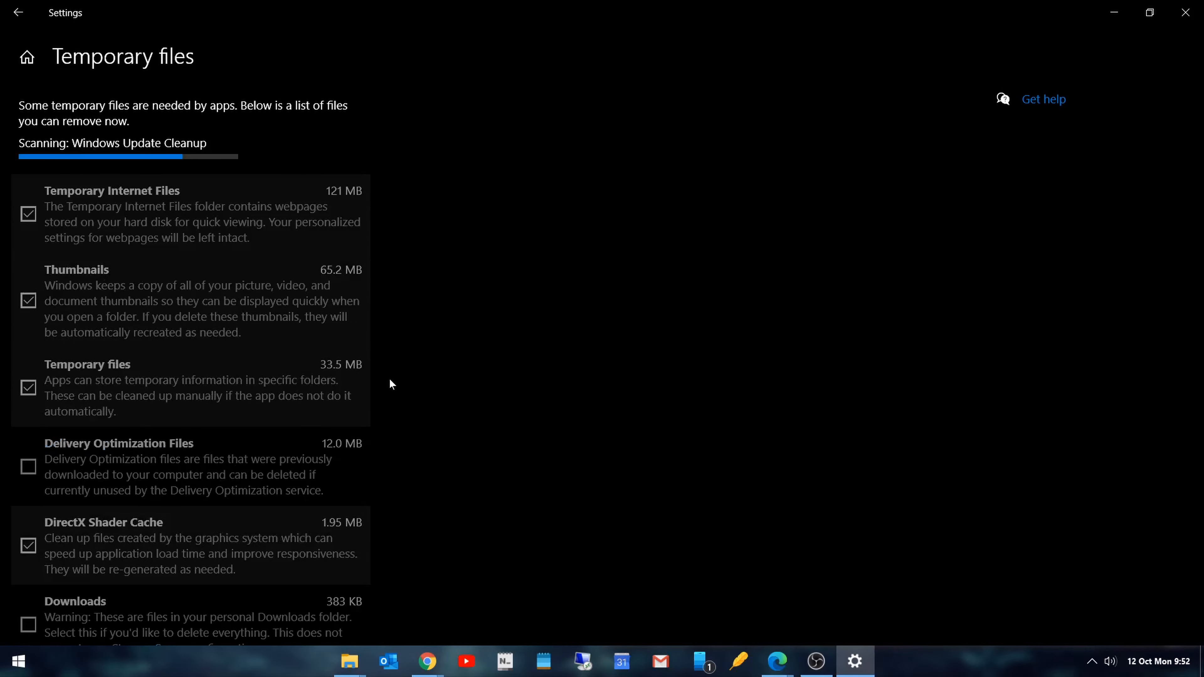
{"action": "scroll", "coordinate": [390, 378], "scroll_direction": "down", "scroll_amount": 1}
{"action": "left_click", "coordinate": [28, 285]}
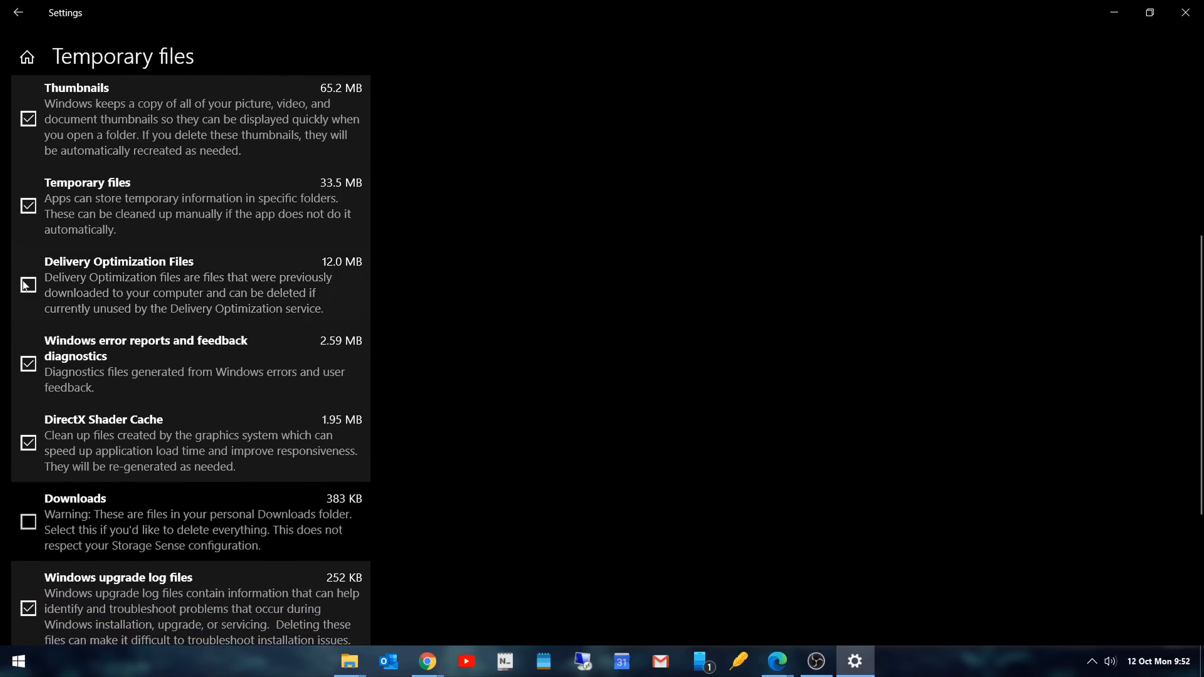
{"action": "scroll", "coordinate": [455, 429], "scroll_direction": "down", "scroll_amount": 4}
{"action": "scroll", "coordinate": [427, 457], "scroll_direction": "up", "scroll_amount": 10}
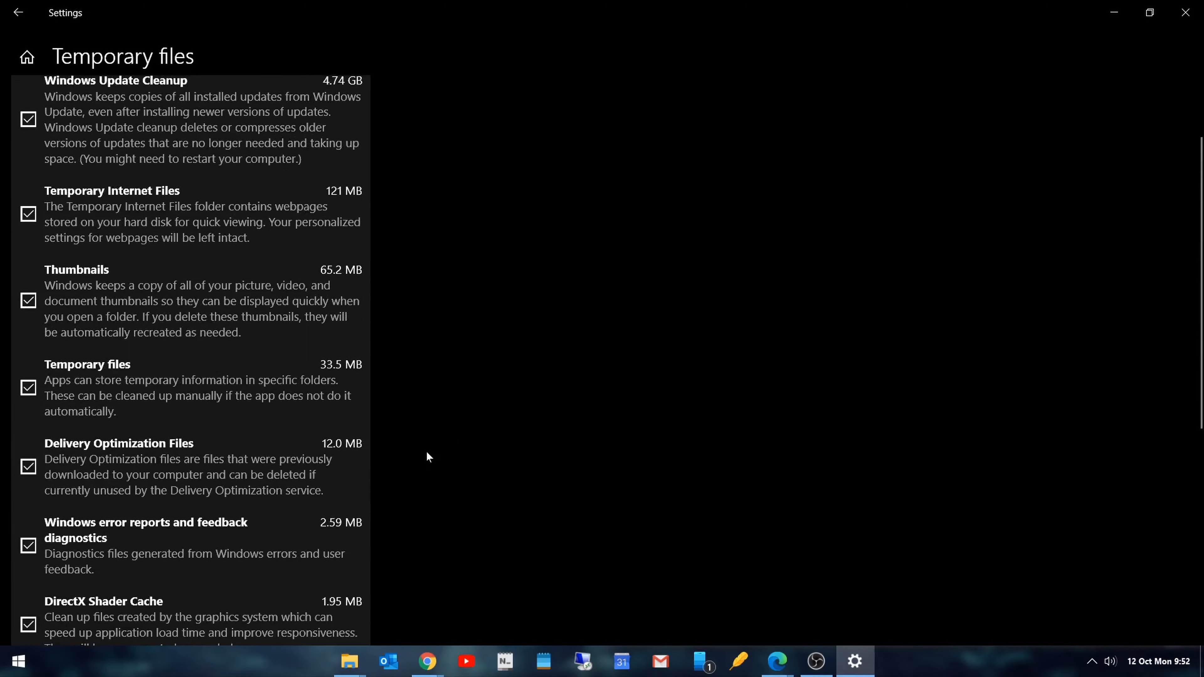
{"action": "left_click", "coordinate": [57, 162]}
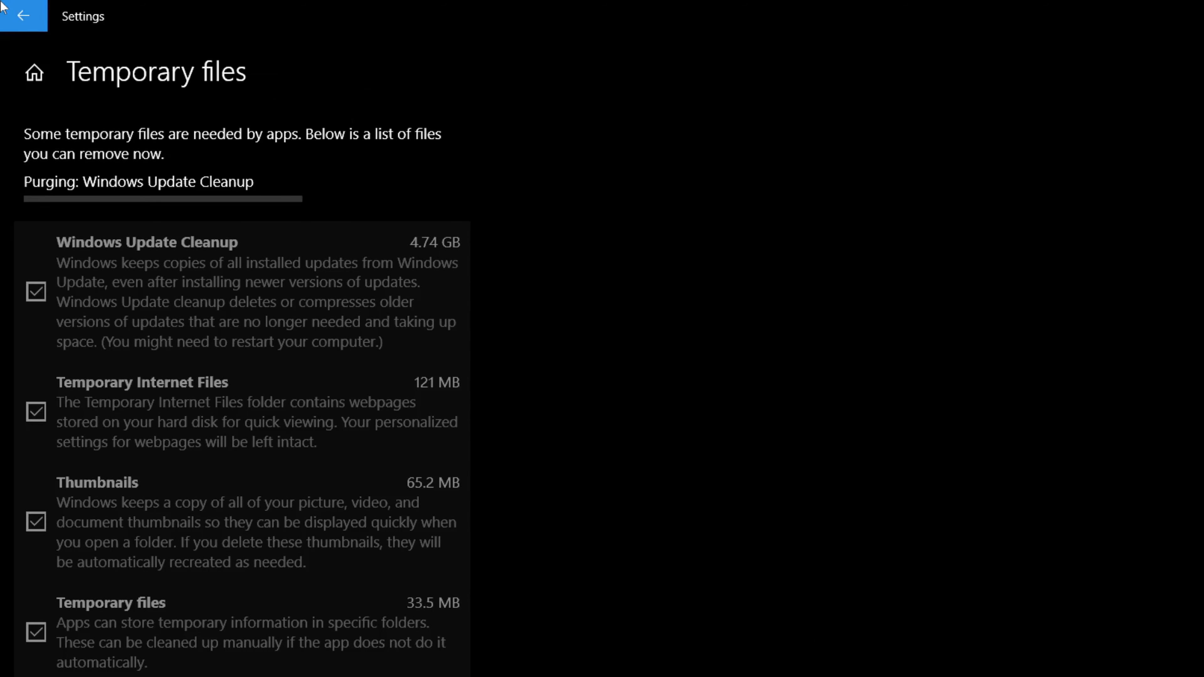
{"action": "left_click", "coordinate": [2, 2]}
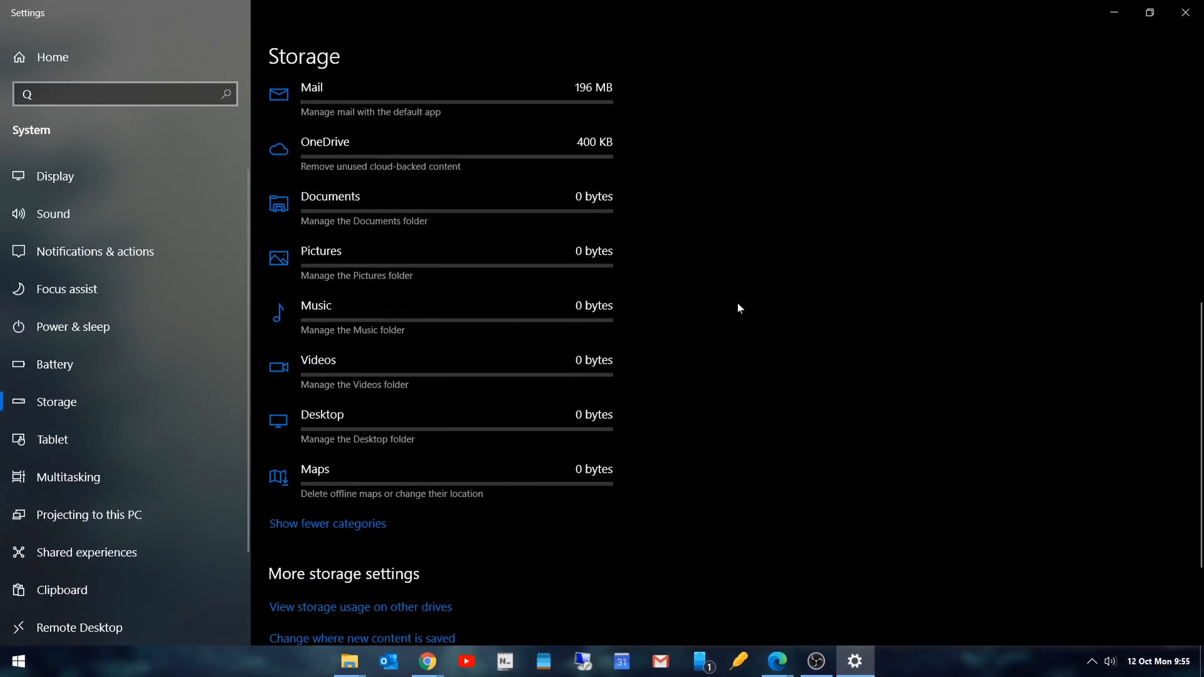
Examine the C: drive's updated usage, its remaining storage categories and the More storage settings options
{"action": "scroll", "coordinate": [738, 304], "scroll_direction": "up", "scroll_amount": 5}
{"action": "scroll", "coordinate": [737, 303], "scroll_direction": "up", "scroll_amount": 3}
{"action": "scroll", "coordinate": [737, 303], "scroll_direction": "down", "scroll_amount": 5}
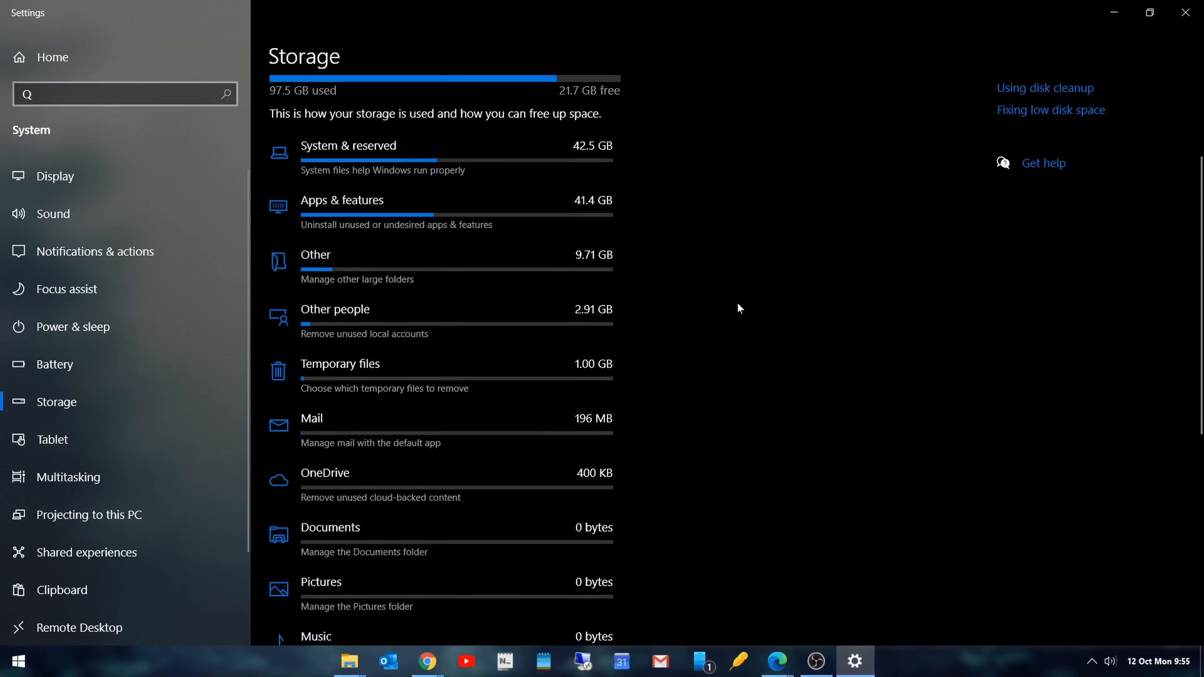
{"action": "scroll", "coordinate": [738, 304], "scroll_direction": "down", "scroll_amount": 4}
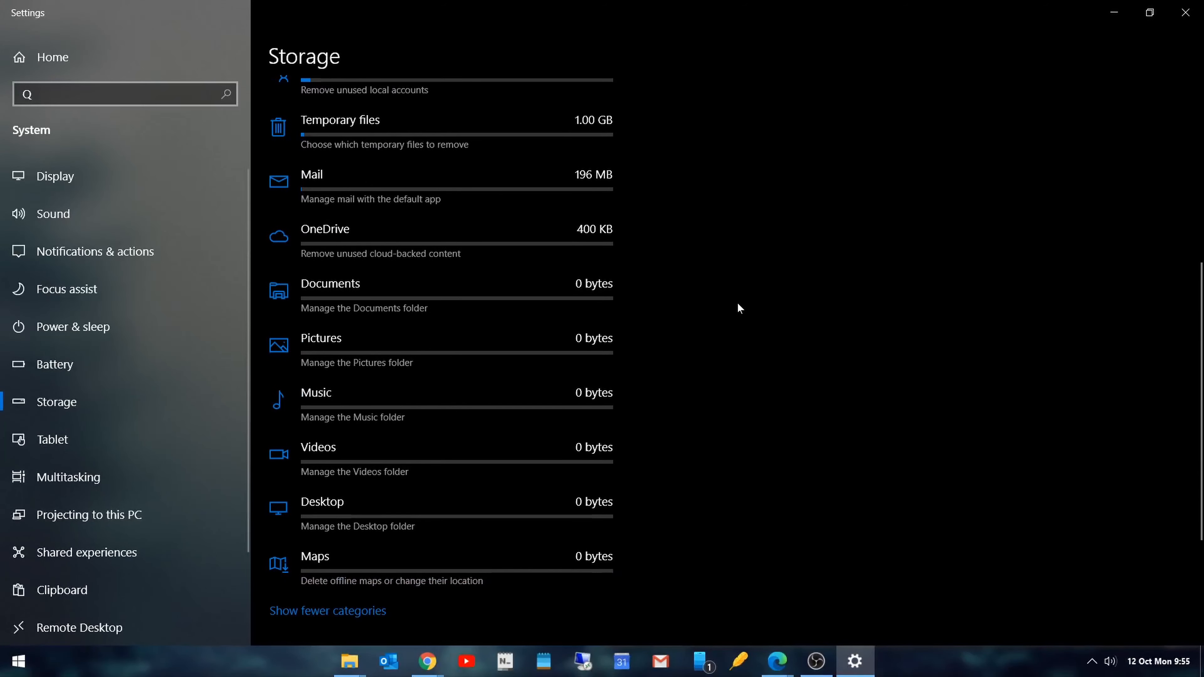
{"action": "scroll", "coordinate": [737, 307], "scroll_direction": "down", "scroll_amount": 2}
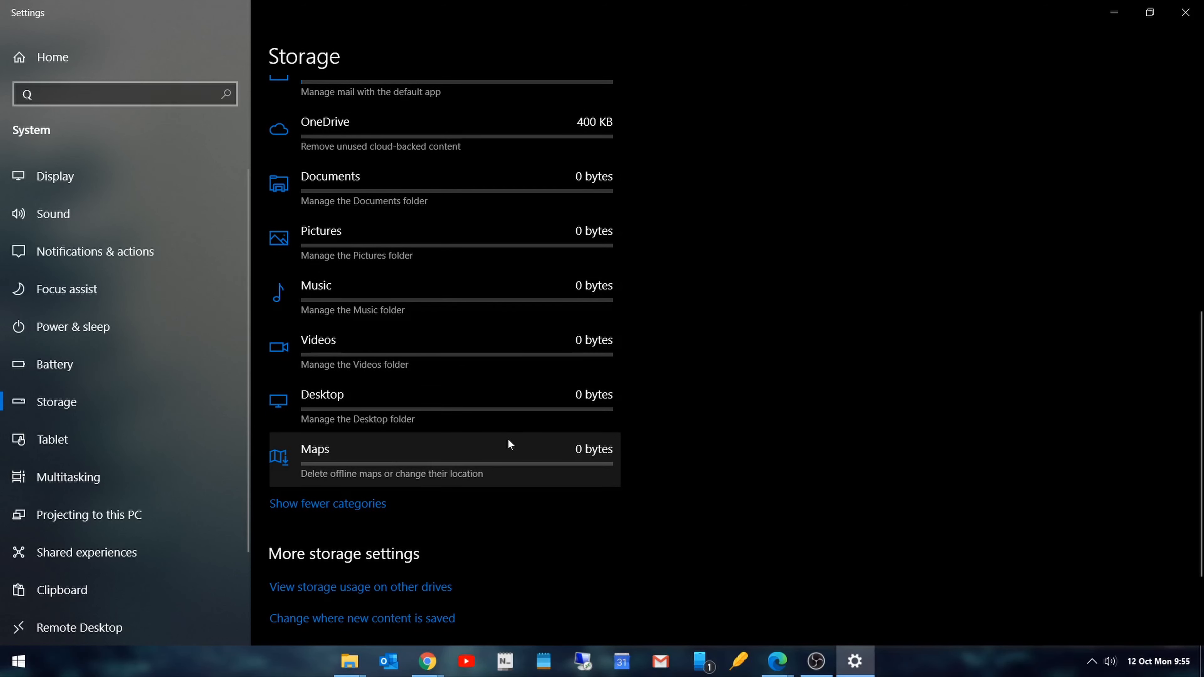
{"action": "scroll", "coordinate": [508, 439], "scroll_direction": "down", "scroll_amount": 3}
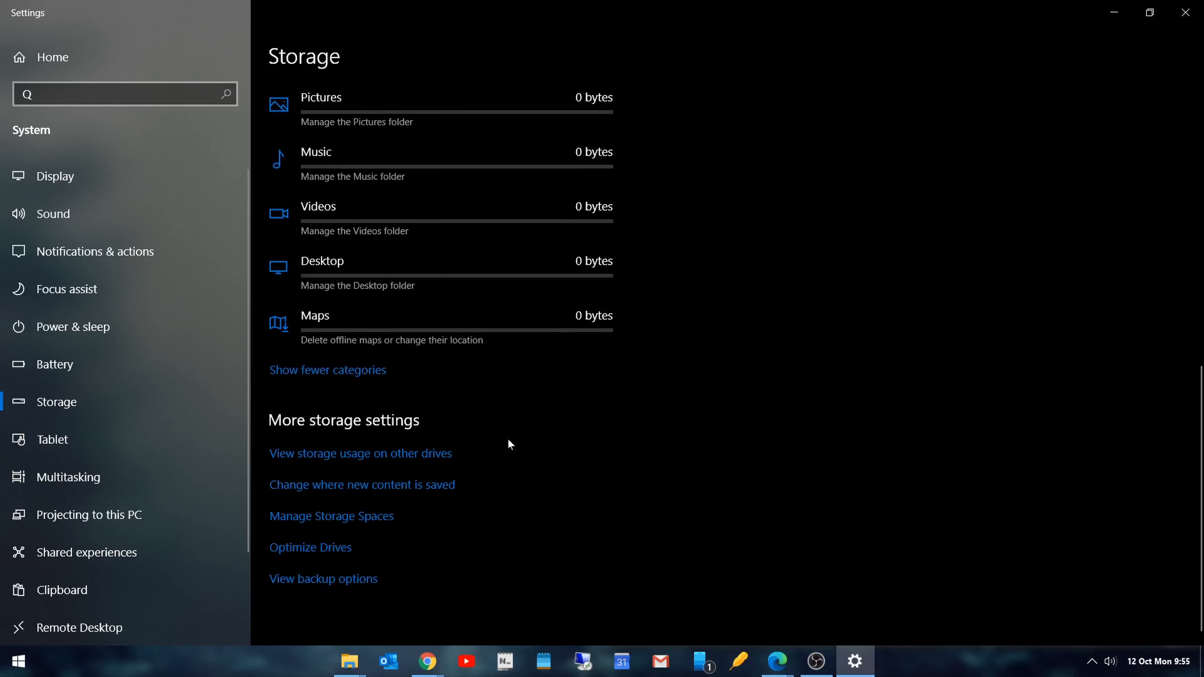
{"action": "scroll", "coordinate": [508, 439], "scroll_direction": "down", "scroll_amount": 1}
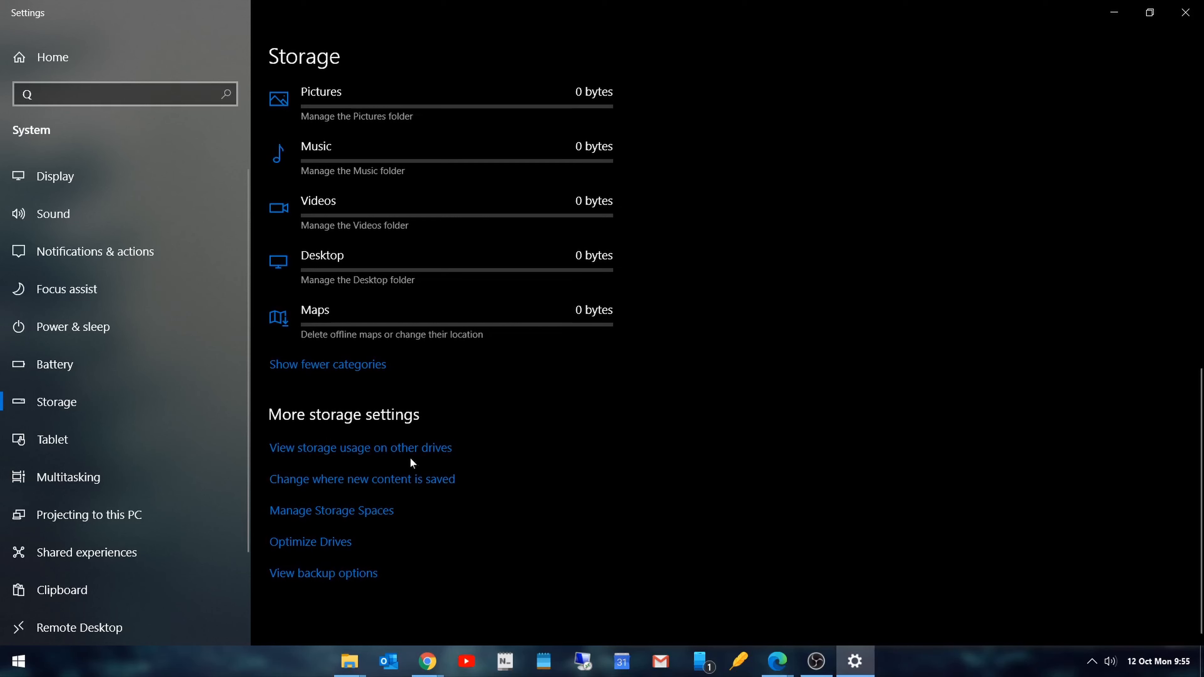
View the DATA (D:) drive's storage usage and remove its Recycle Bin contents from the temporary files, returning to the drive's overview
{"action": "left_click", "coordinate": [362, 448]}
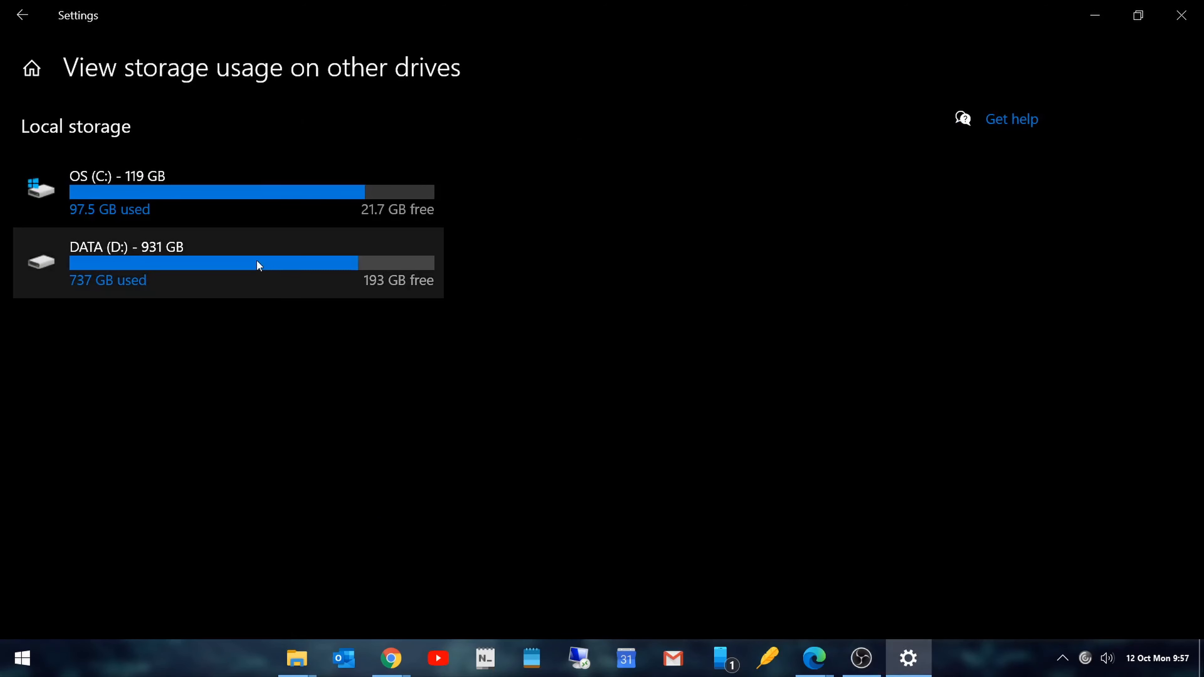
{"action": "left_click", "coordinate": [256, 261]}
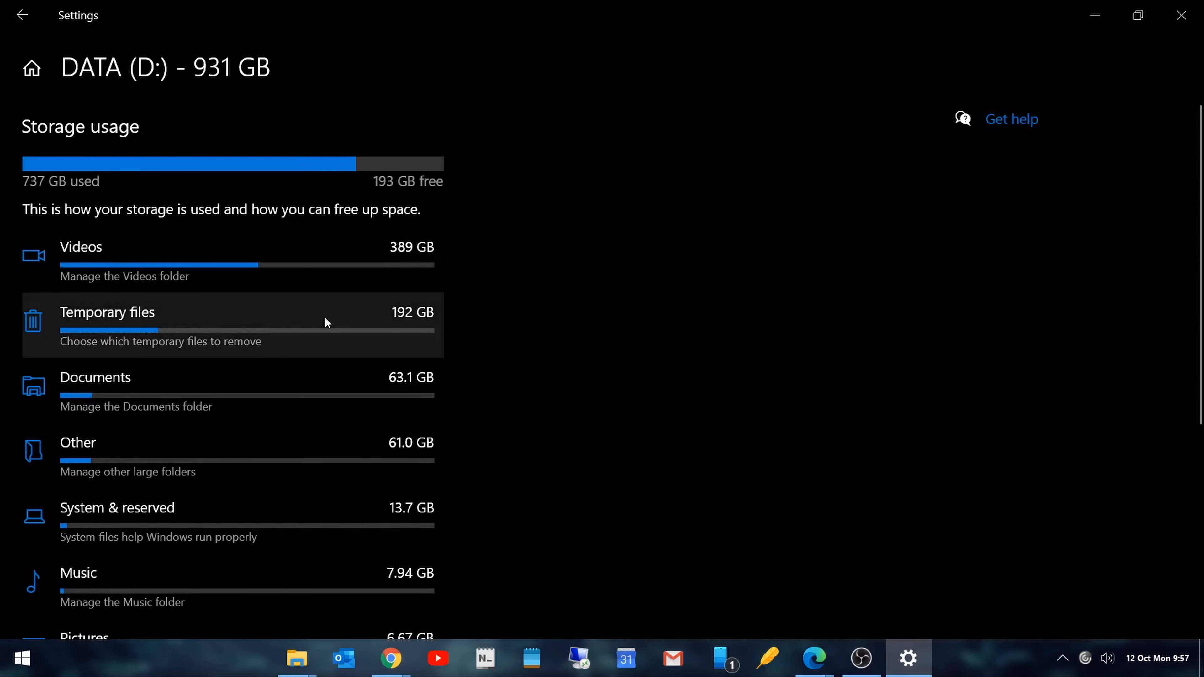
{"action": "left_click", "coordinate": [326, 322]}
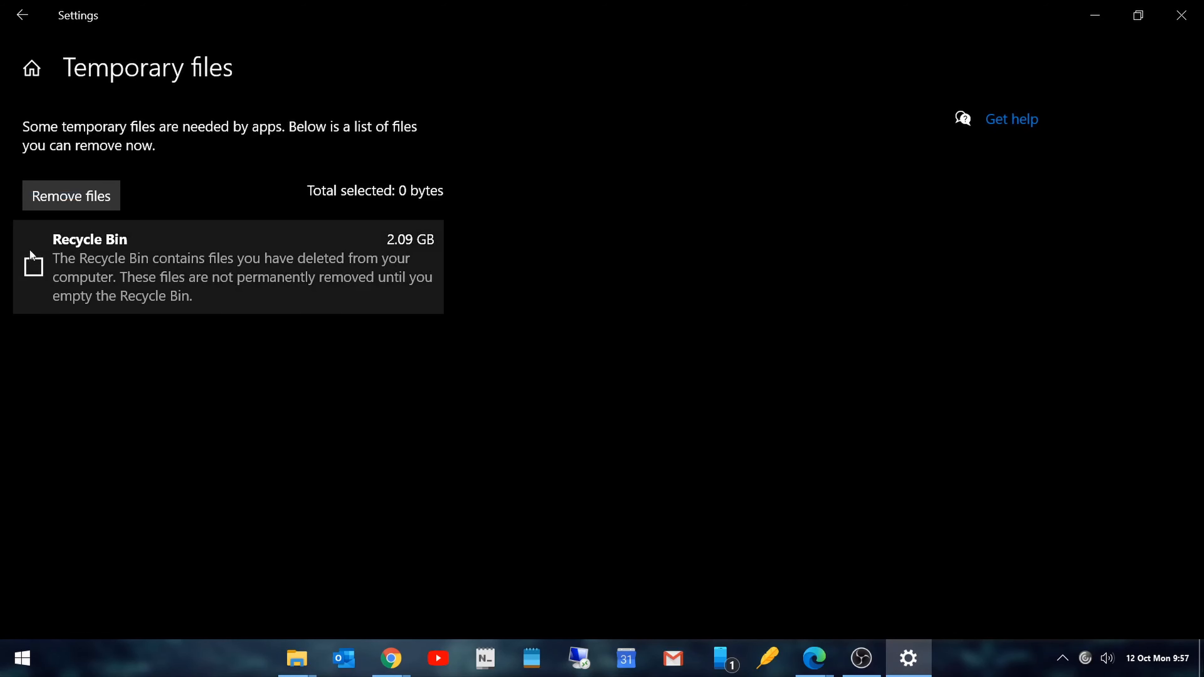
{"action": "left_click", "coordinate": [32, 264]}
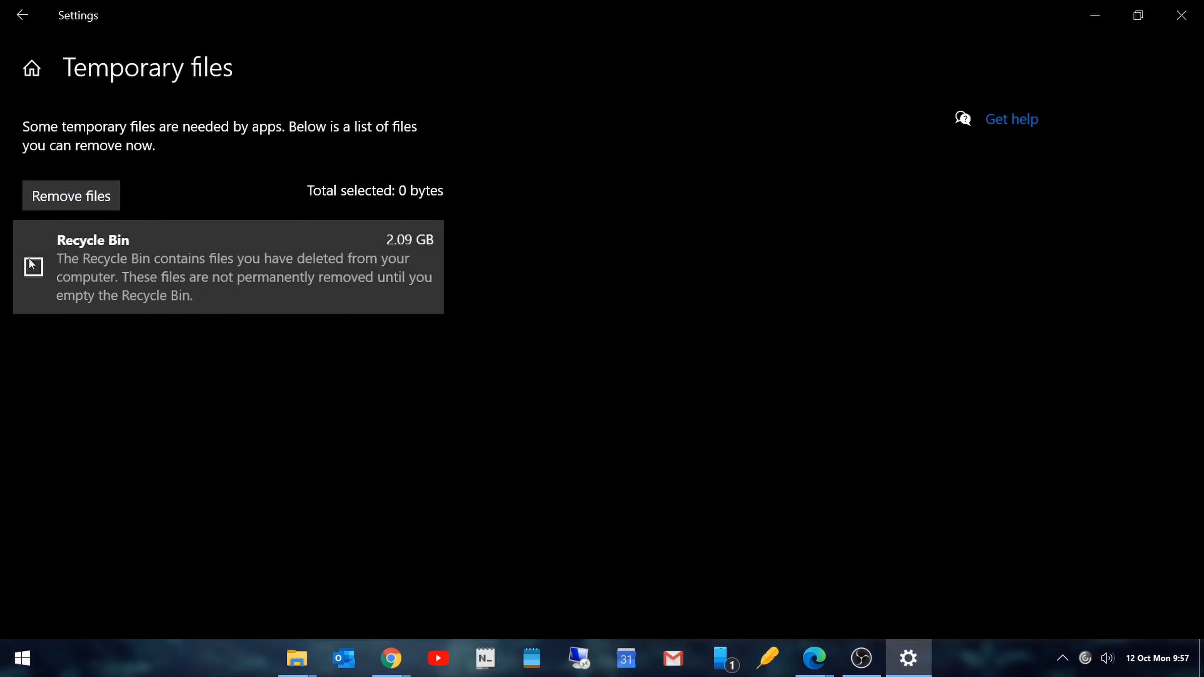
{"action": "left_click", "coordinate": [73, 185]}
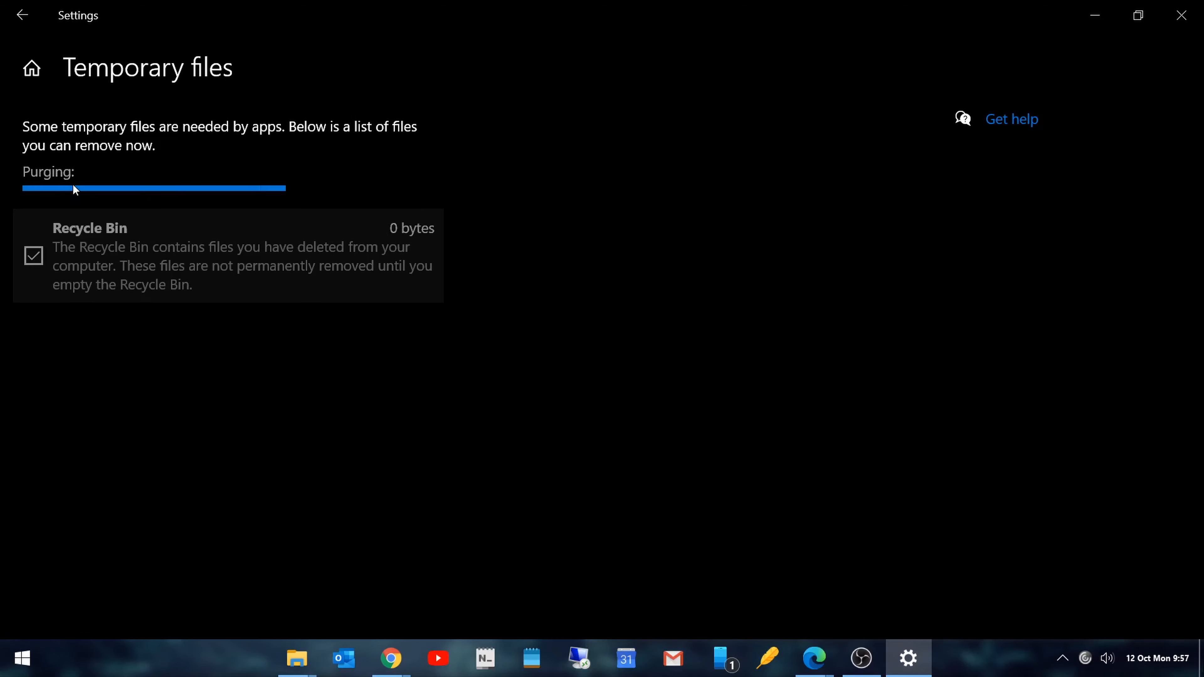
{"action": "left_click", "coordinate": [21, 5]}
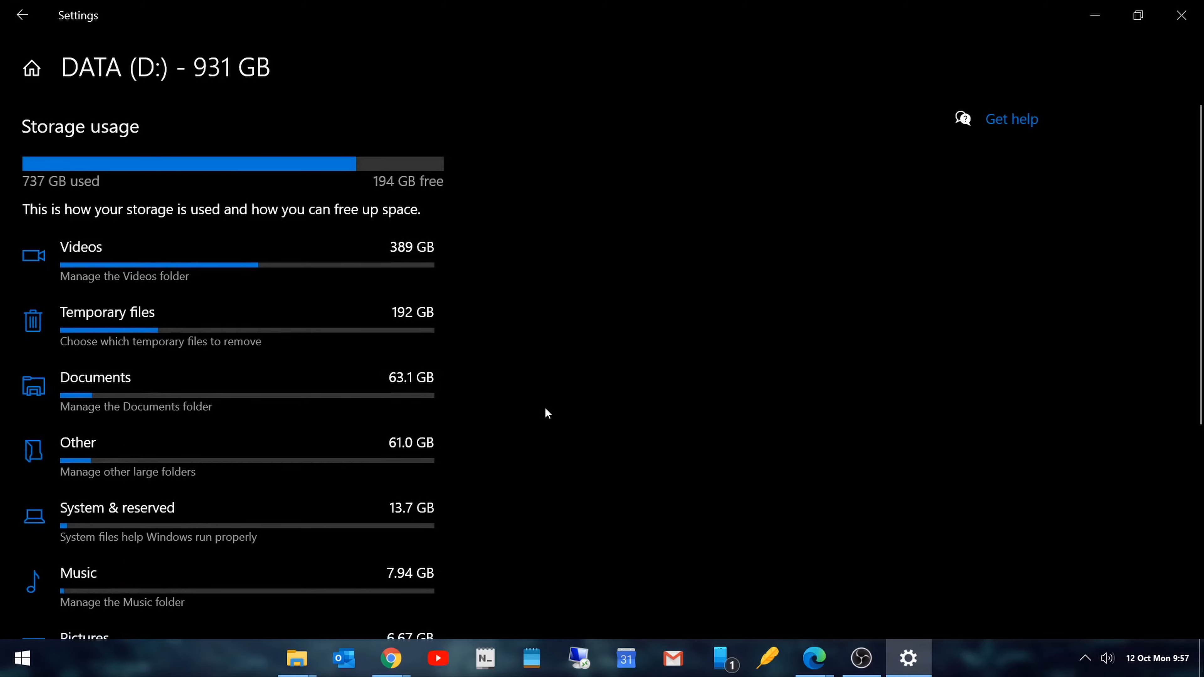
Review the large folders in the DATA (D:) drive's Other category and return to the main Storage page
{"action": "scroll", "coordinate": [545, 409], "scroll_direction": "down", "scroll_amount": 2}
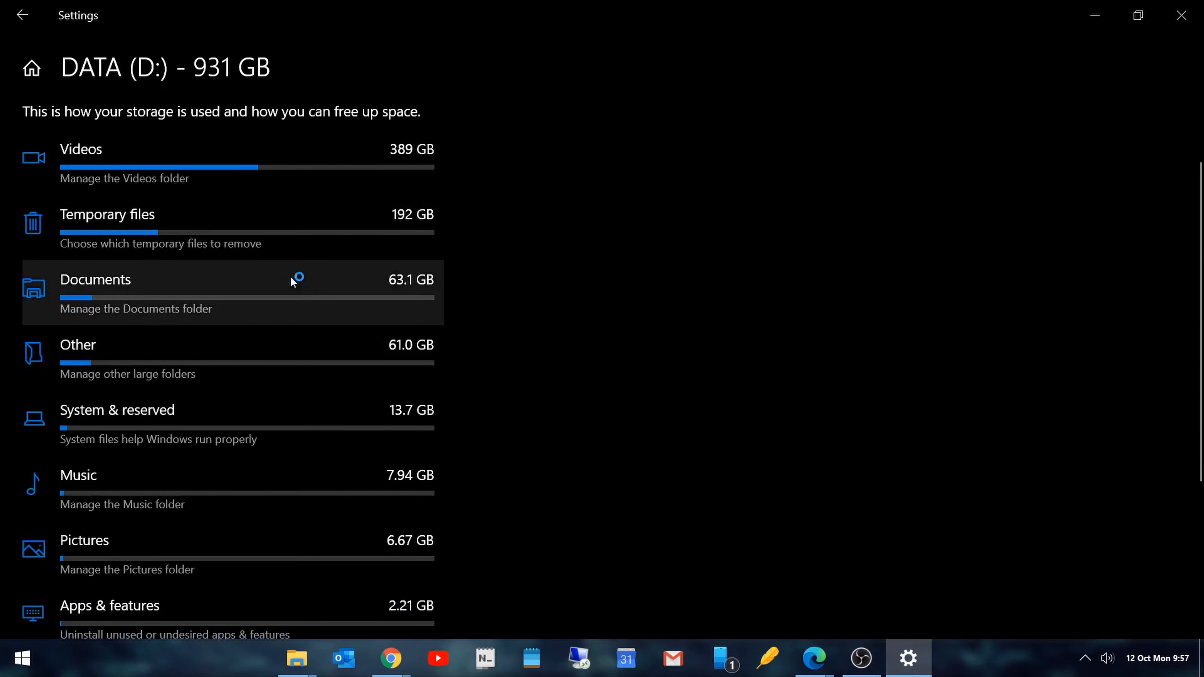
{"action": "left_click", "coordinate": [271, 371]}
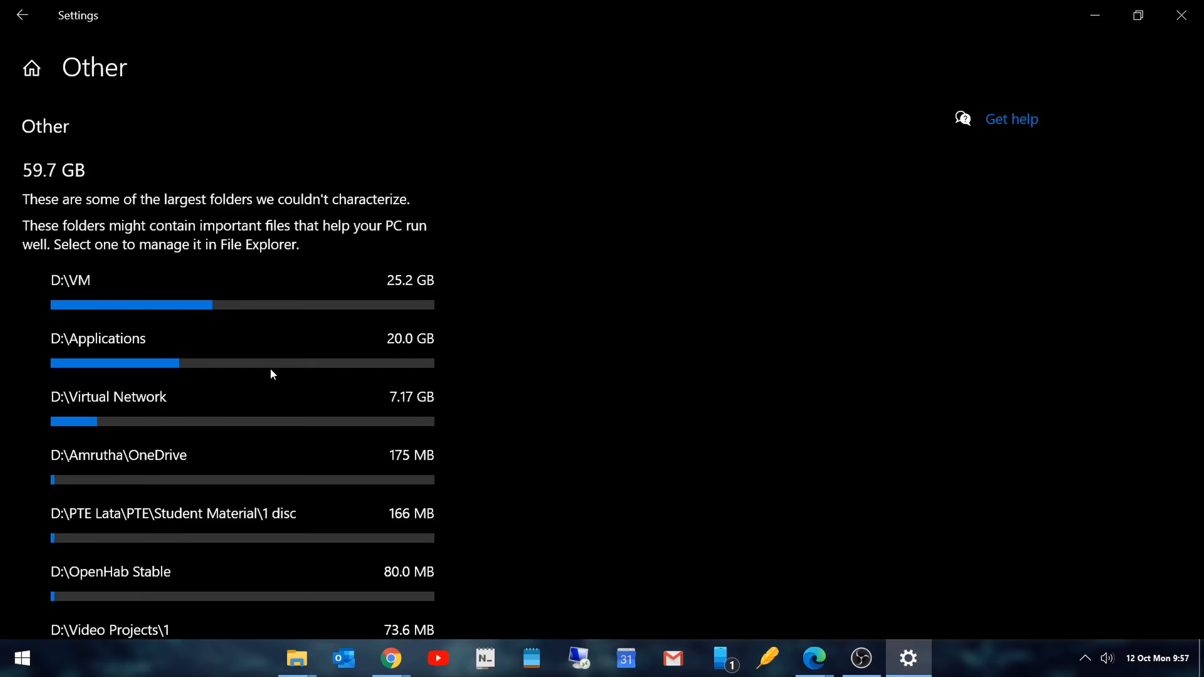
{"action": "scroll", "coordinate": [271, 373], "scroll_direction": "down", "scroll_amount": 9}
{"action": "left_click", "coordinate": [3, 5]}
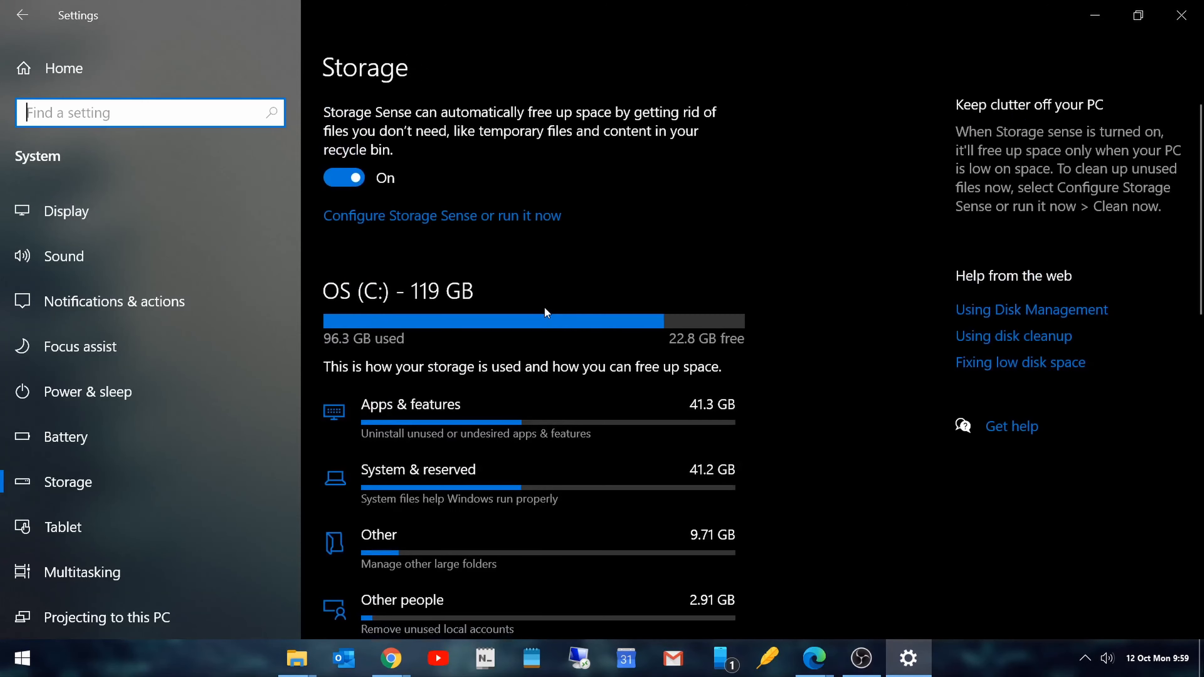
Open the Storage Sense configuration and review its run schedule, temporary file rules and immediate cleanup option
{"action": "left_click", "coordinate": [405, 215]}
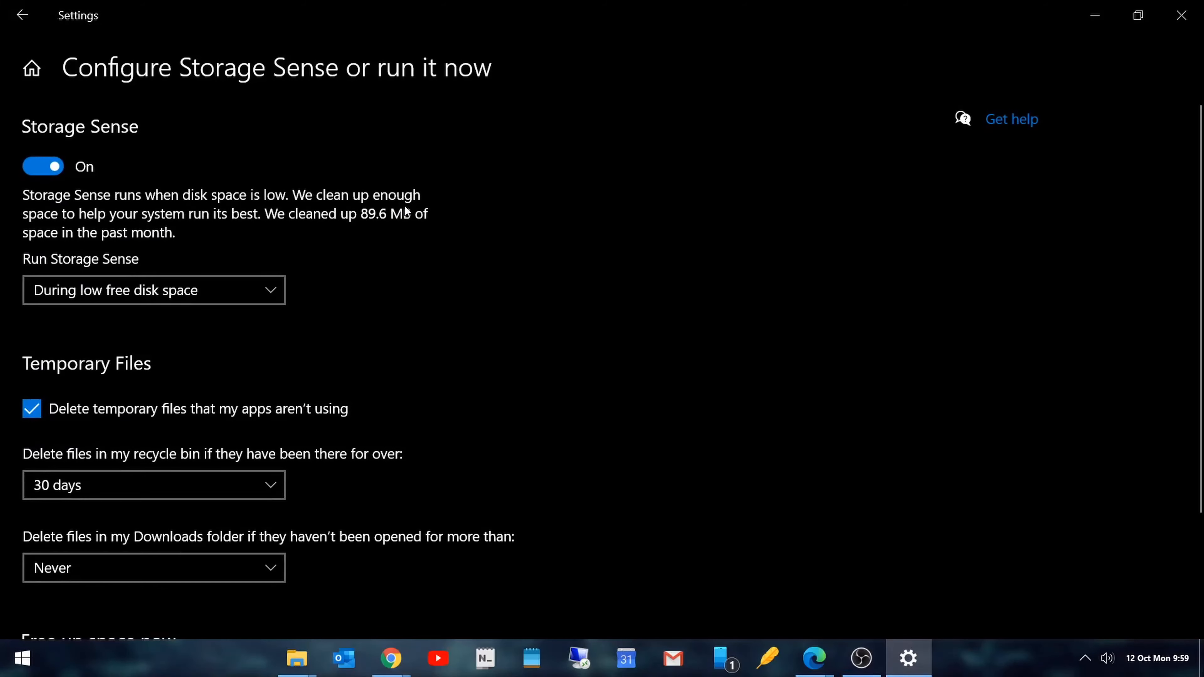
{"action": "scroll", "coordinate": [348, 306], "scroll_direction": "down", "scroll_amount": 3}
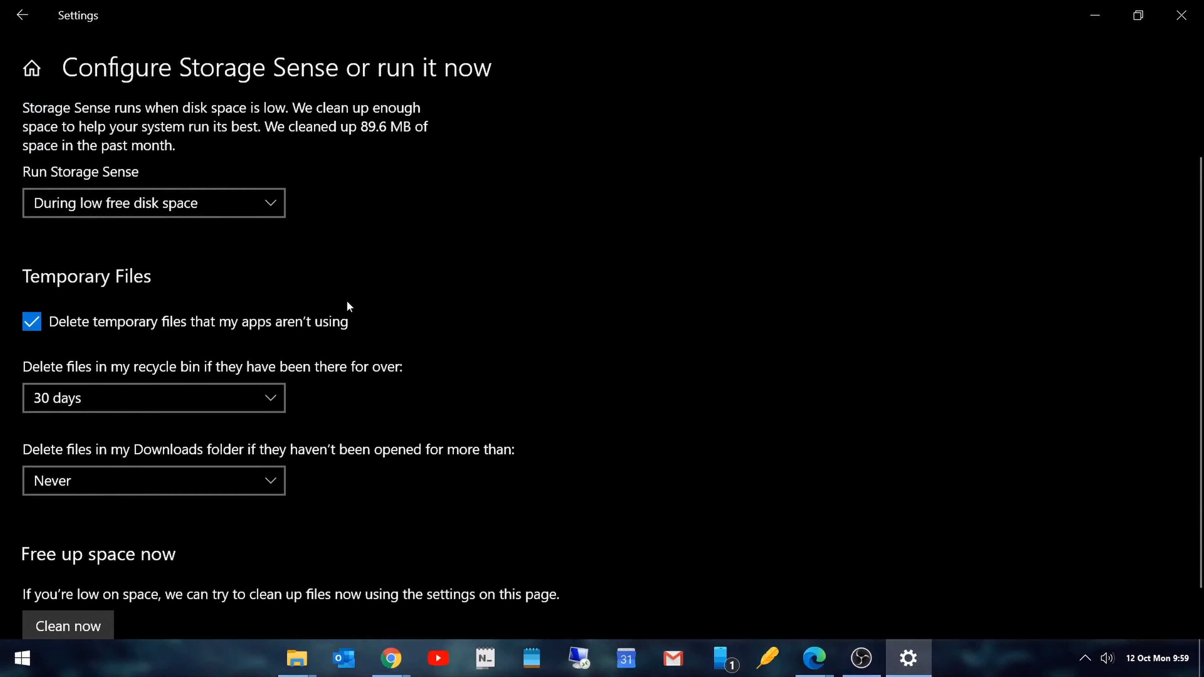
{"action": "scroll", "coordinate": [347, 306], "scroll_direction": "up", "scroll_amount": 1}
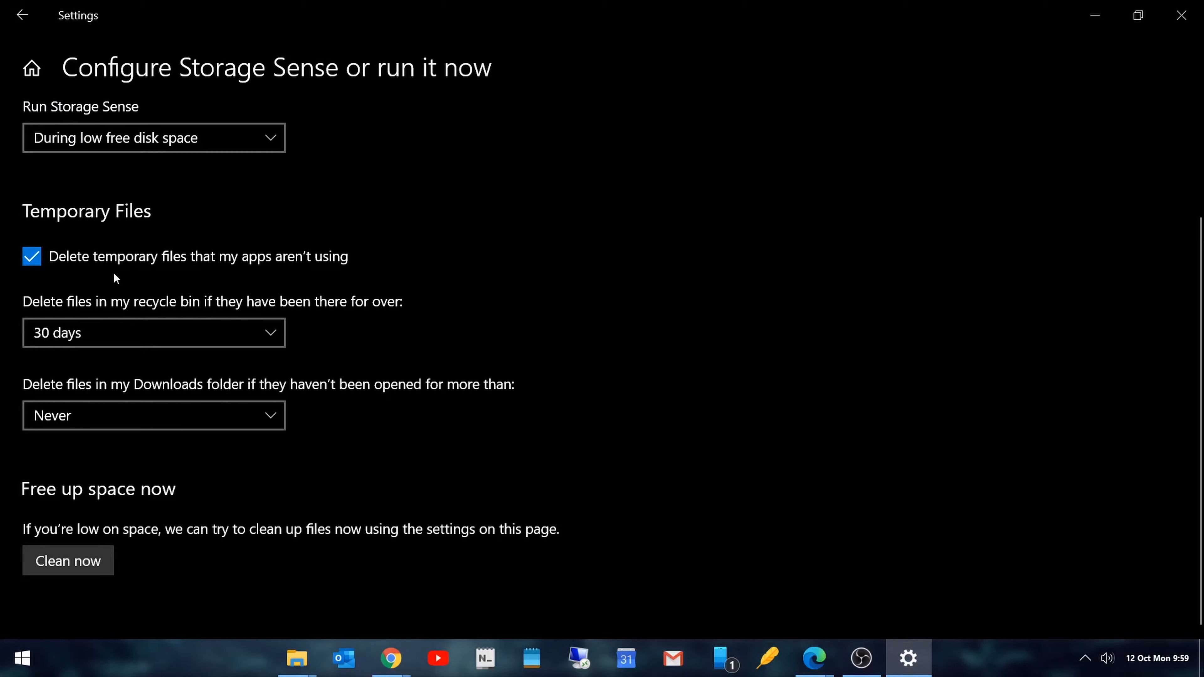
Review the Storage Sense age limits available for deleting recycle bin and Downloads folder files, keeping 30 days and Never
{"action": "left_click", "coordinate": [127, 333]}
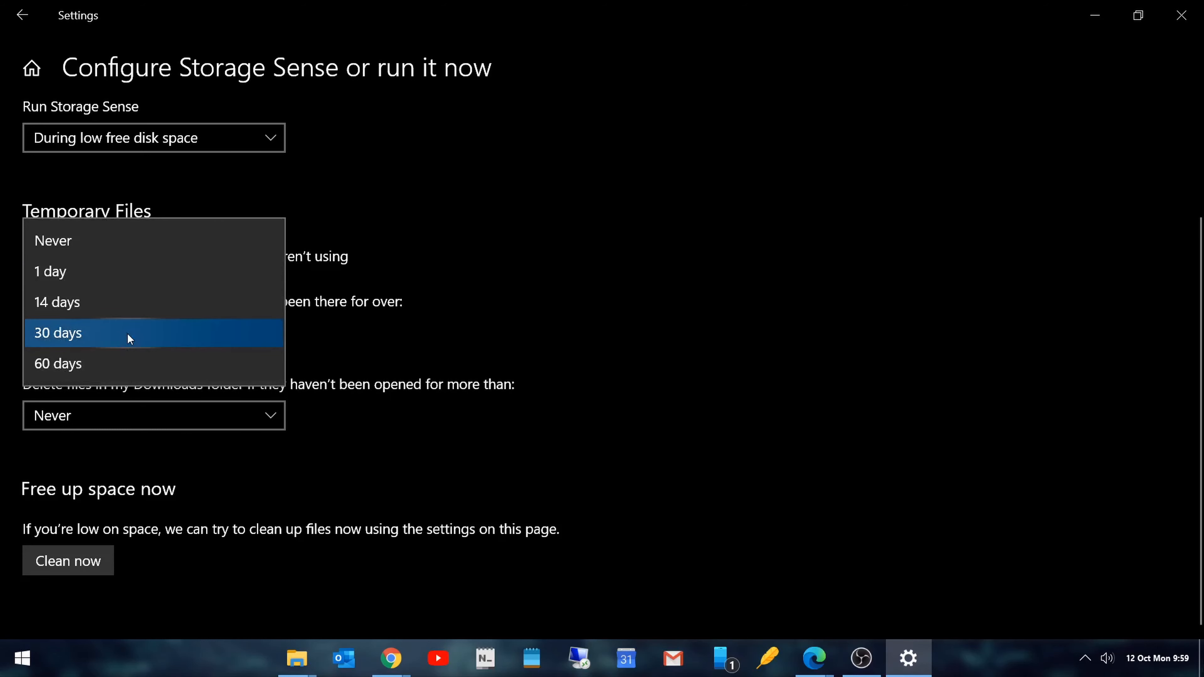
{"action": "left_click", "coordinate": [395, 334]}
{"action": "scroll", "coordinate": [394, 336], "scroll_direction": "up", "scroll_amount": 3}
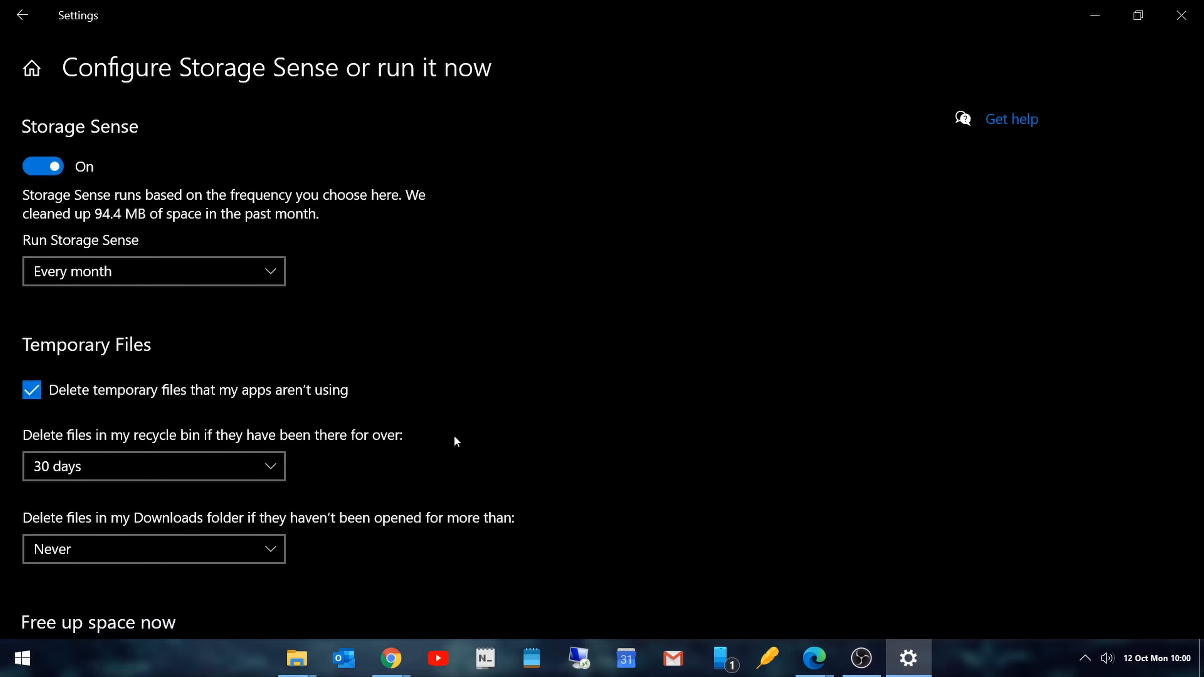
{"action": "left_click", "coordinate": [210, 551]}
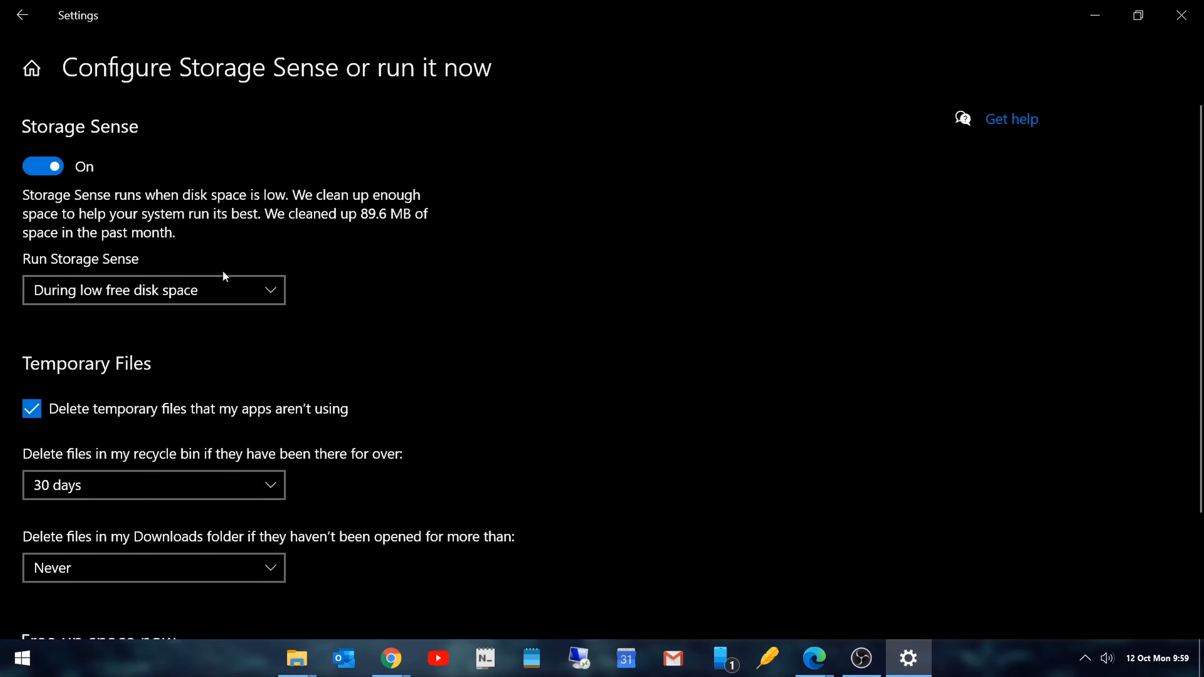
Set Storage Sense to run every month and start an immediate cleanup using the configured settings
{"action": "left_click", "coordinate": [228, 289]}
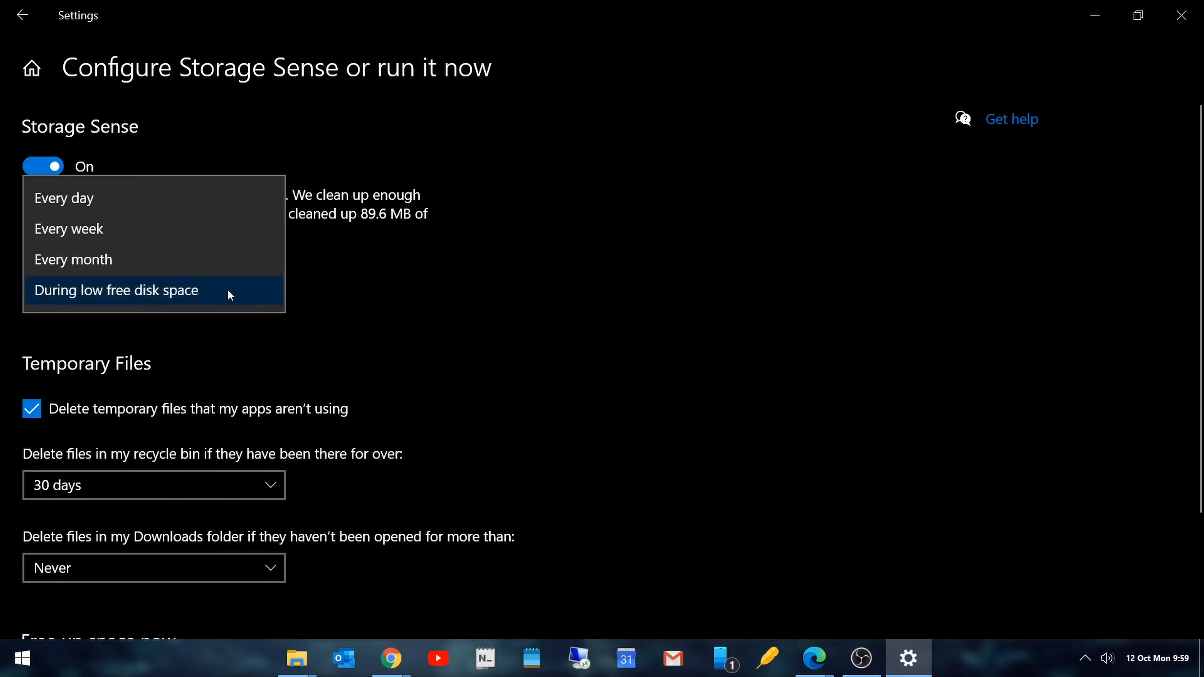
{"action": "left_click", "coordinate": [232, 254]}
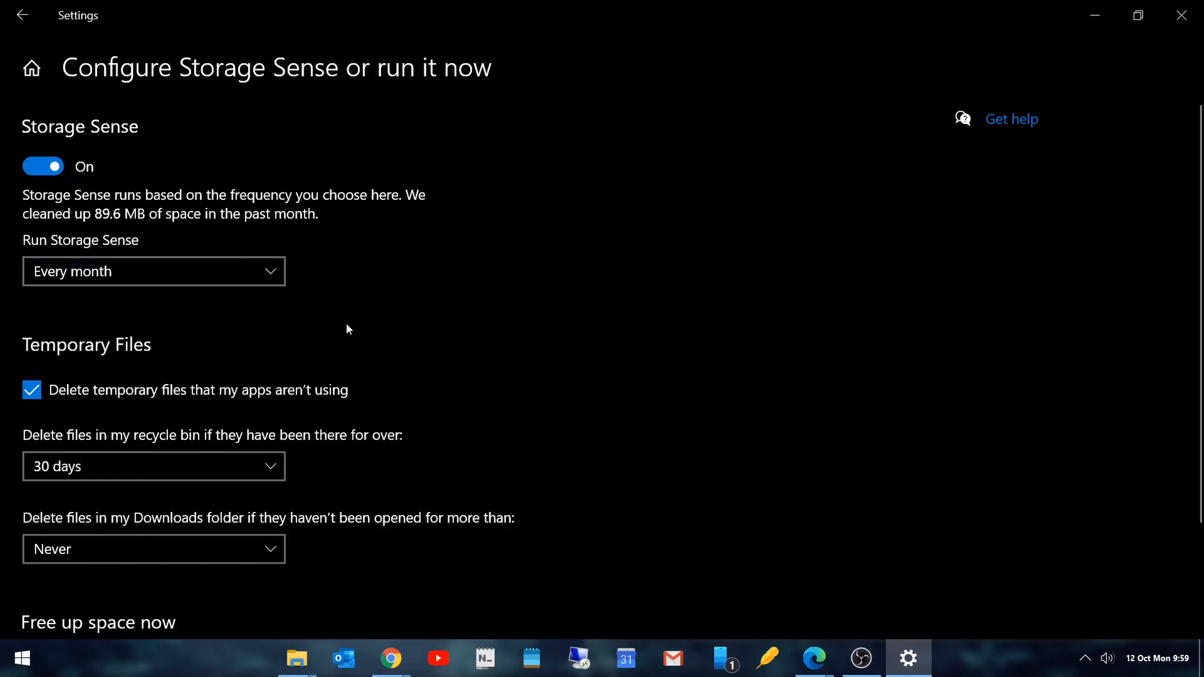
{"action": "scroll", "coordinate": [346, 322], "scroll_direction": "down", "scroll_amount": 3}
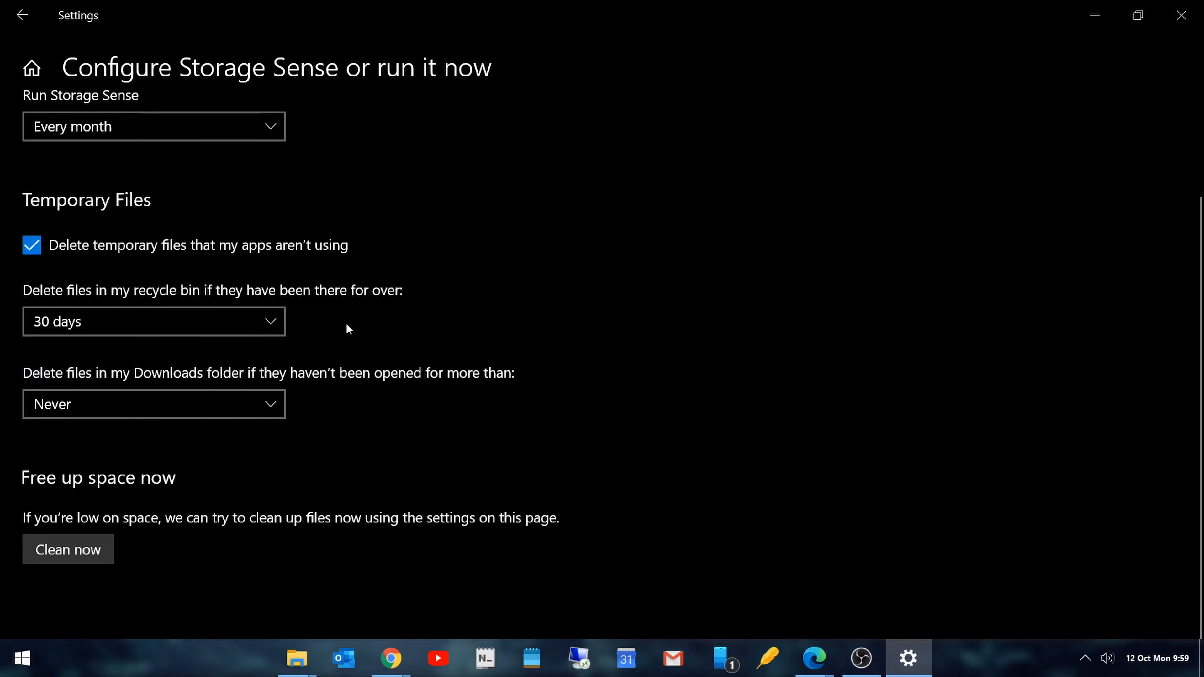
{"action": "left_click", "coordinate": [62, 561]}
{"action": "scroll", "coordinate": [453, 434], "scroll_direction": "down", "scroll_amount": 2}
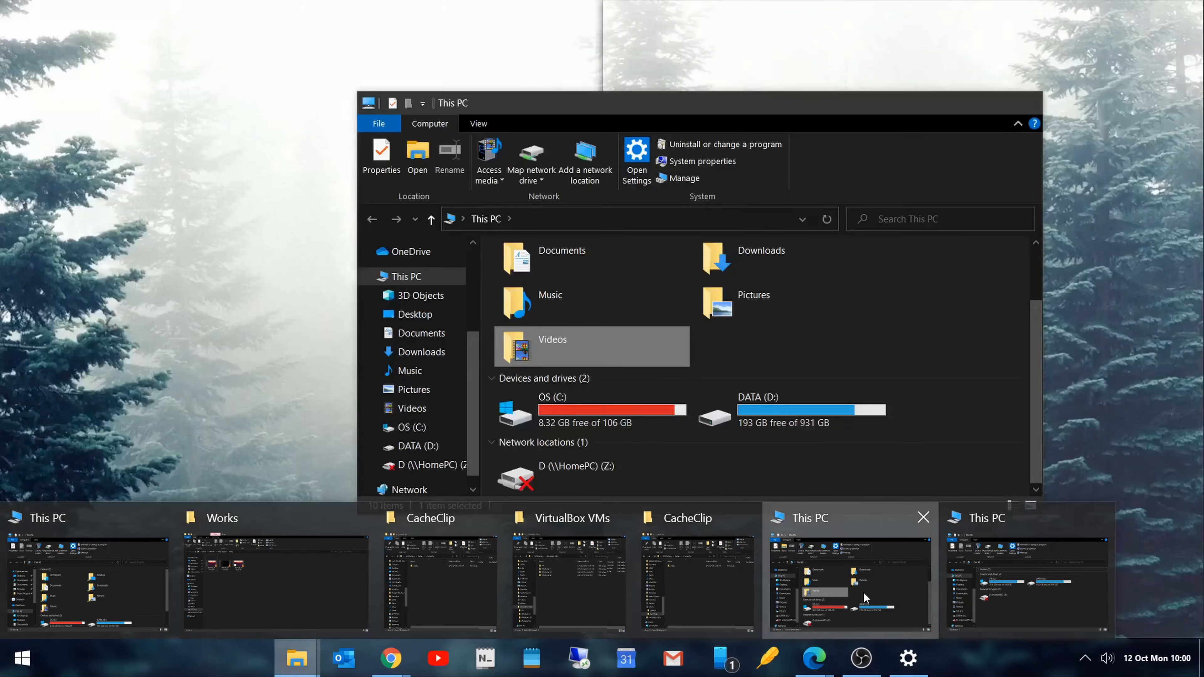
Switch to the This PC window in File Explorer, maximize it and refresh it to check both drives' free space
{"action": "left_click", "coordinate": [863, 592]}
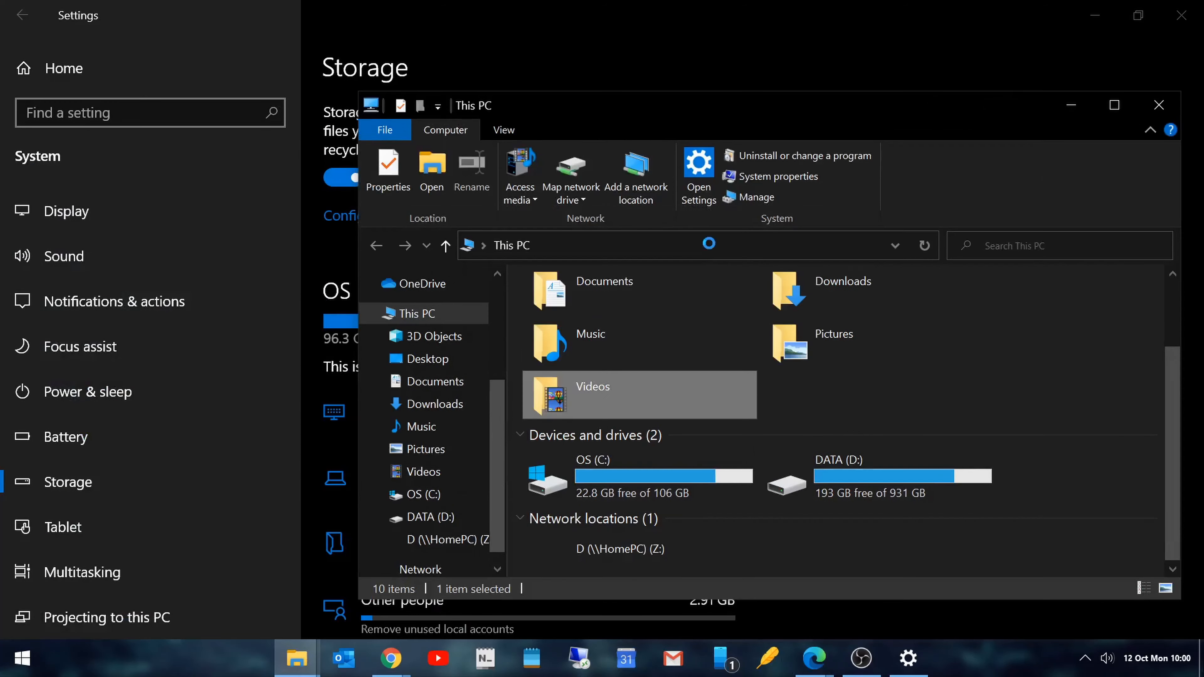
{"action": "left_click_drag", "start_coordinate": [775, 104], "coordinate": [672, 13]}
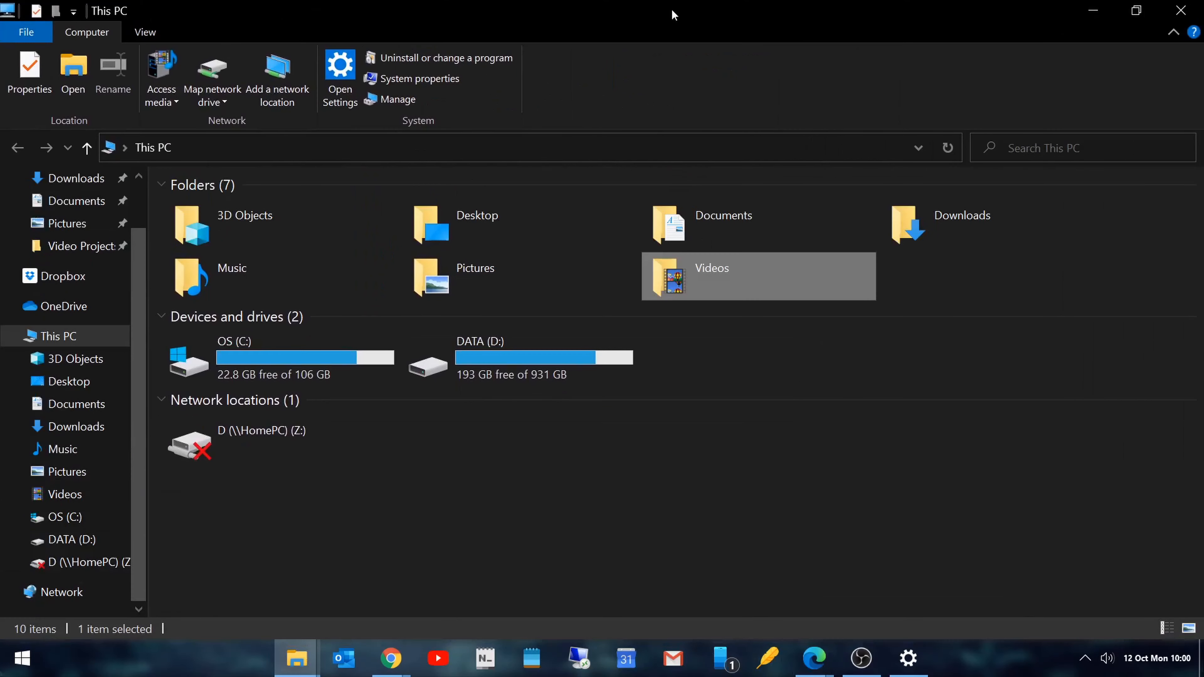
{"action": "right_click", "coordinate": [692, 512]}
{"action": "left_click", "coordinate": [783, 385]}
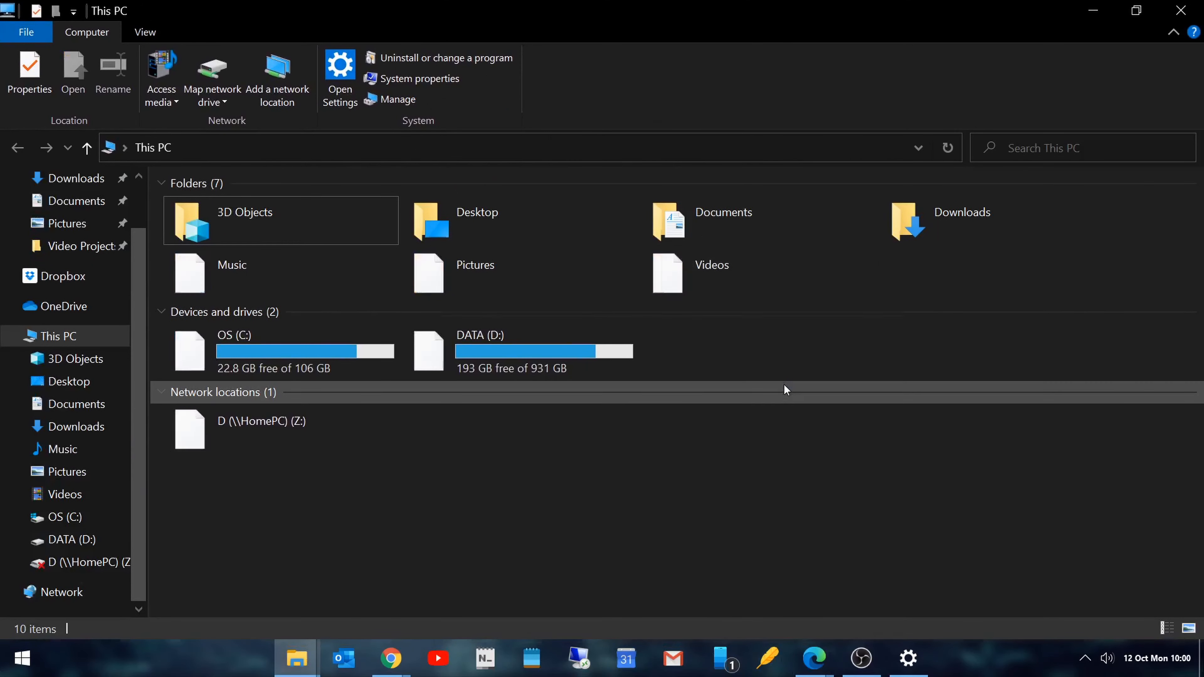